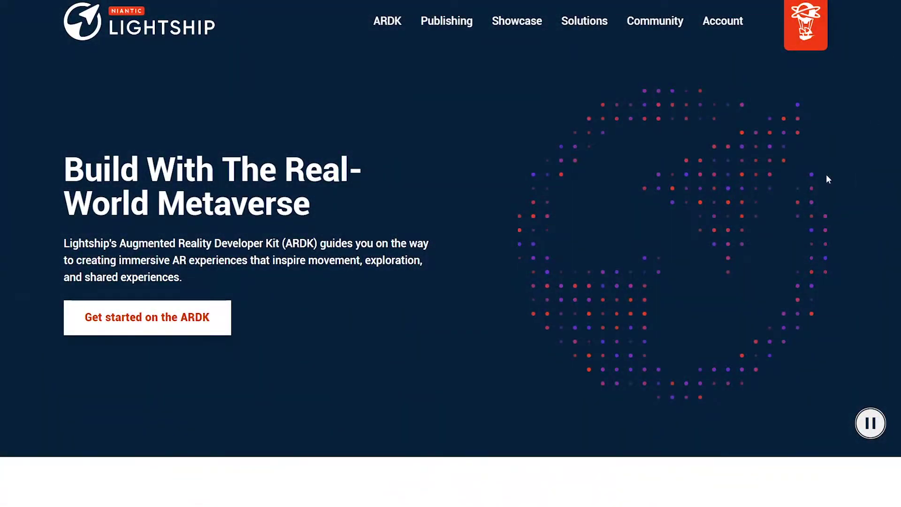
Step: Download the ARDK v1.0.1 Unity package from the Lightship Downloads page
scroll(804, 236, down, 15)
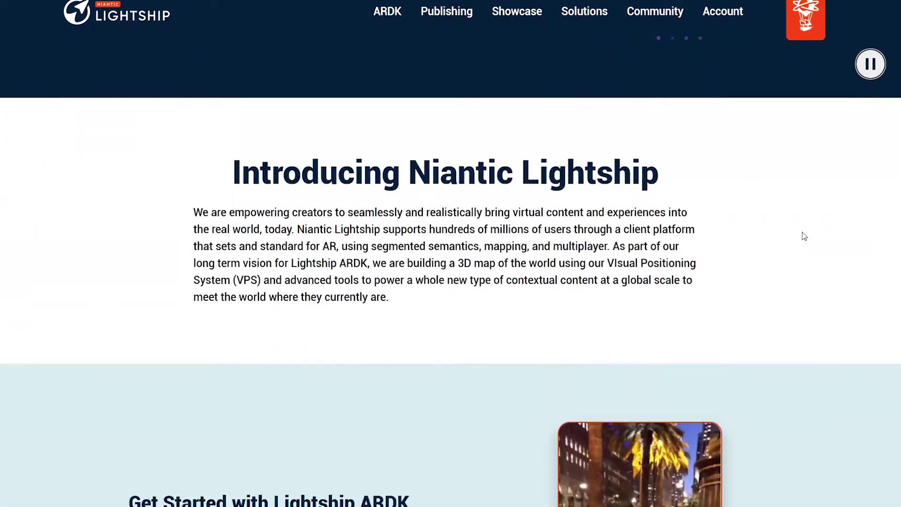
scroll(804, 236, down, 5)
scroll(804, 236, down, 6)
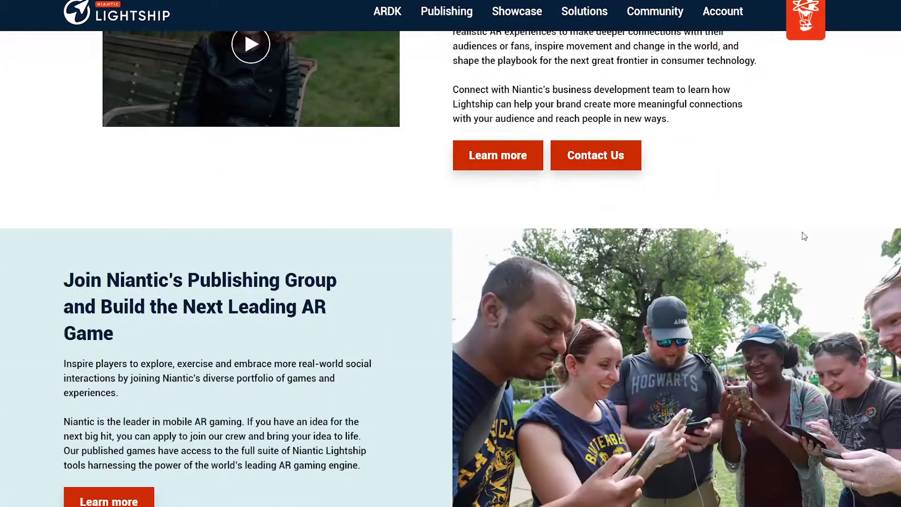
scroll(804, 236, down, 3)
scroll(804, 236, down, 5)
scroll(805, 237, down, 4)
scroll(804, 236, up, 1)
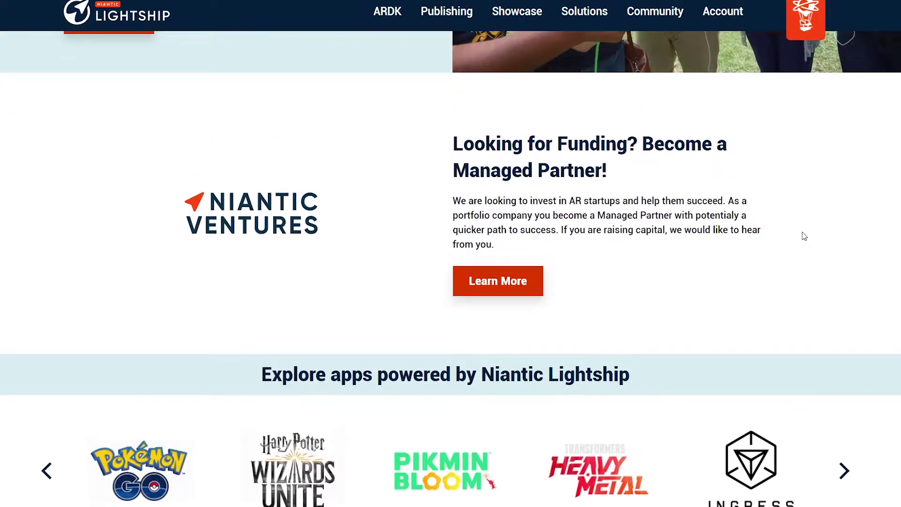
scroll(804, 236, down, 1)
scroll(805, 236, down, 3)
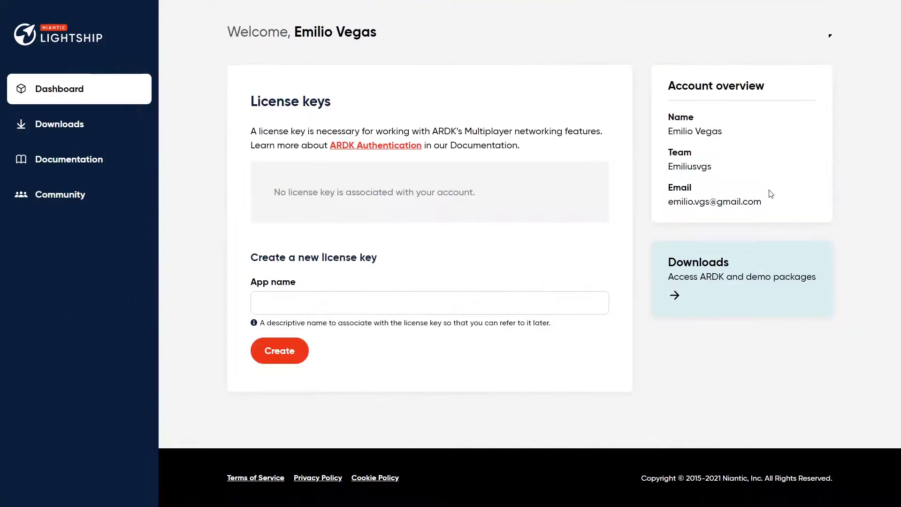
click(27, 129)
scroll(626, 195, down, 2)
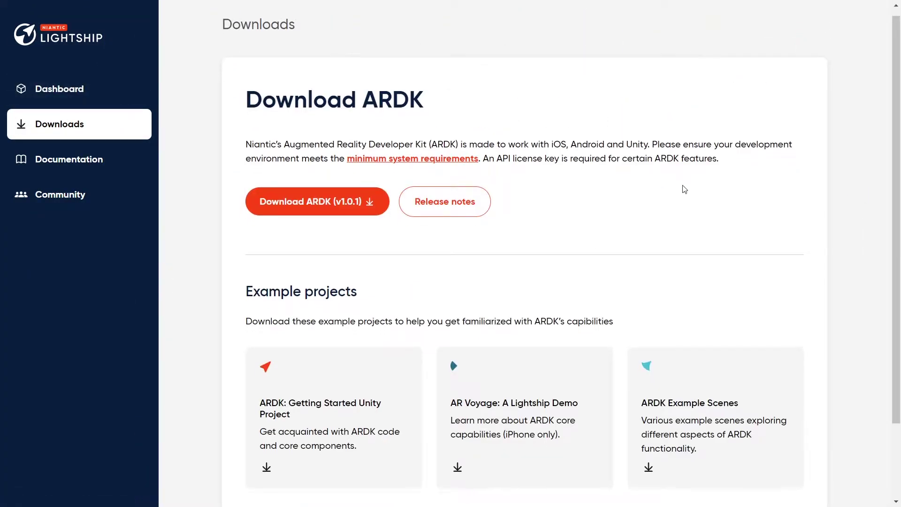
scroll(683, 195, up, 2)
click(336, 214)
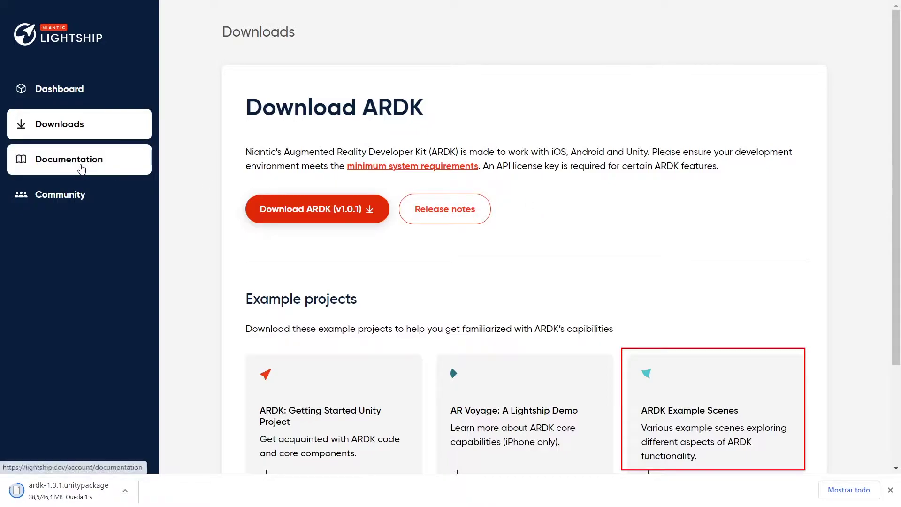
Step: Open the Lightship documentation's 'Adding ARDK to your Unity Project' guide
click(26, 168)
scroll(298, 376, down, 4)
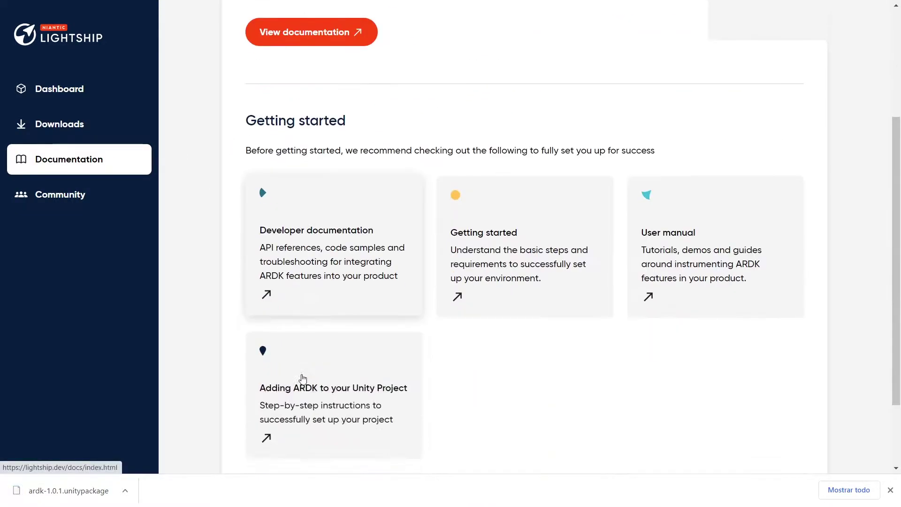
click(328, 416)
scroll(399, 301, down, 5)
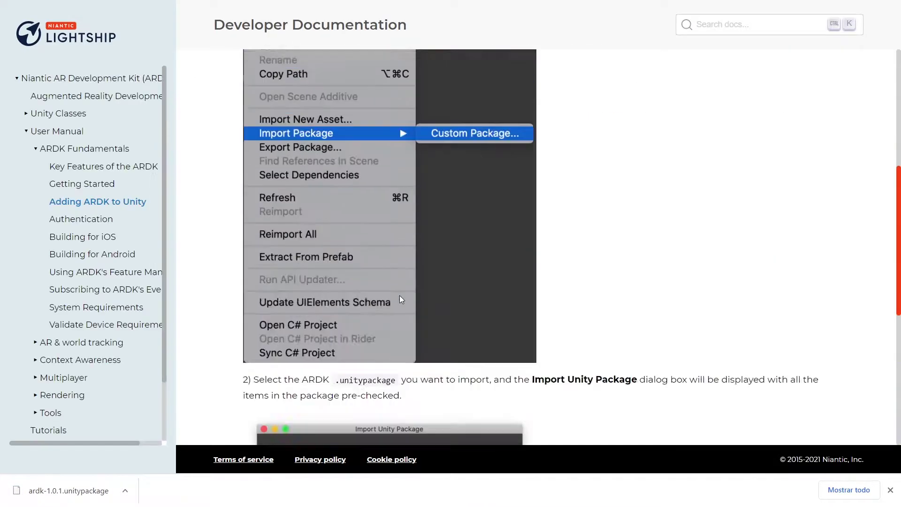
Step: Go back and read through the Getting Started documentation page
key(alt+Left)
click(82, 184)
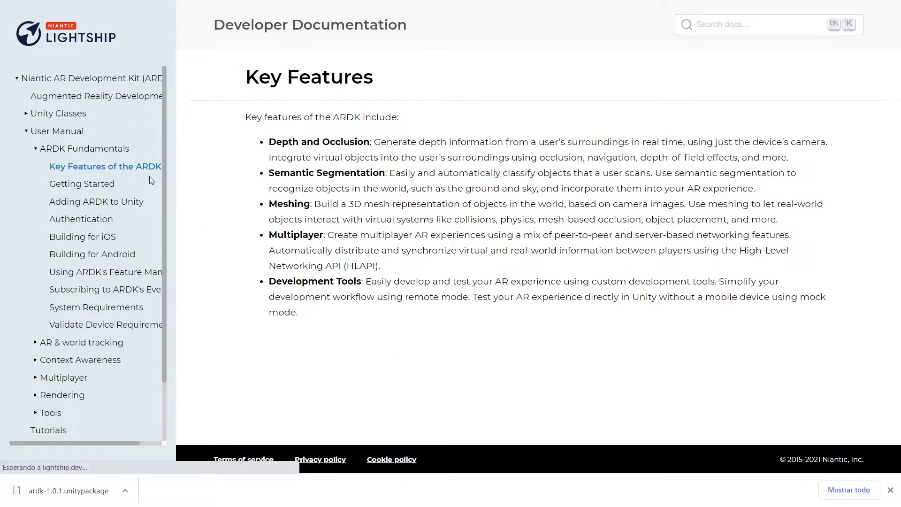
scroll(494, 244, down, 10)
scroll(495, 244, down, 5)
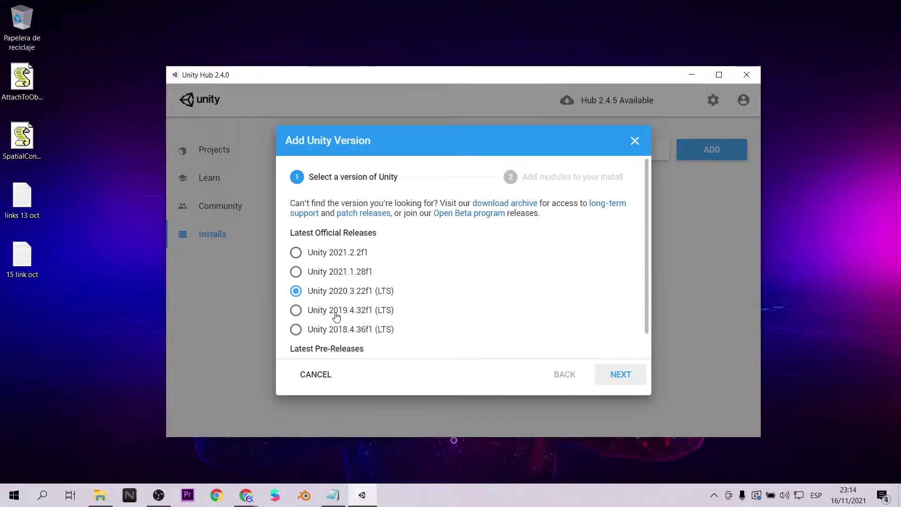
Step: Install Unity 2019.4.32f1 with Android Build Support, Android SDK & NDK Tools and OpenJDK
click(322, 311)
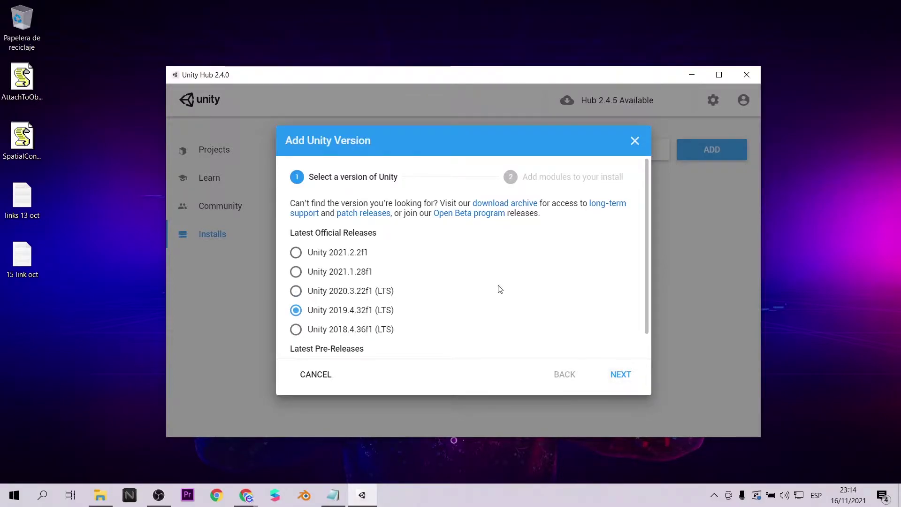
scroll(500, 288, down, 1)
scroll(500, 288, up, 1)
click(621, 374)
click(298, 240)
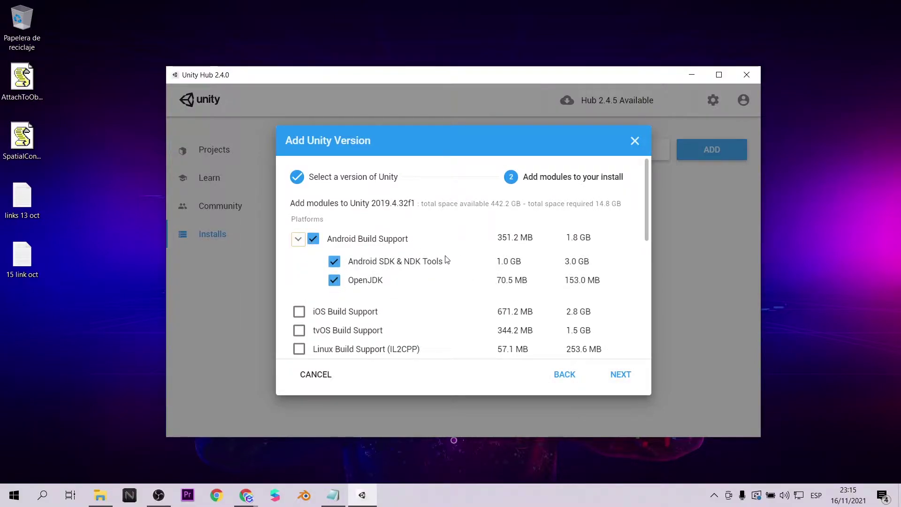
scroll(564, 275, down, 5)
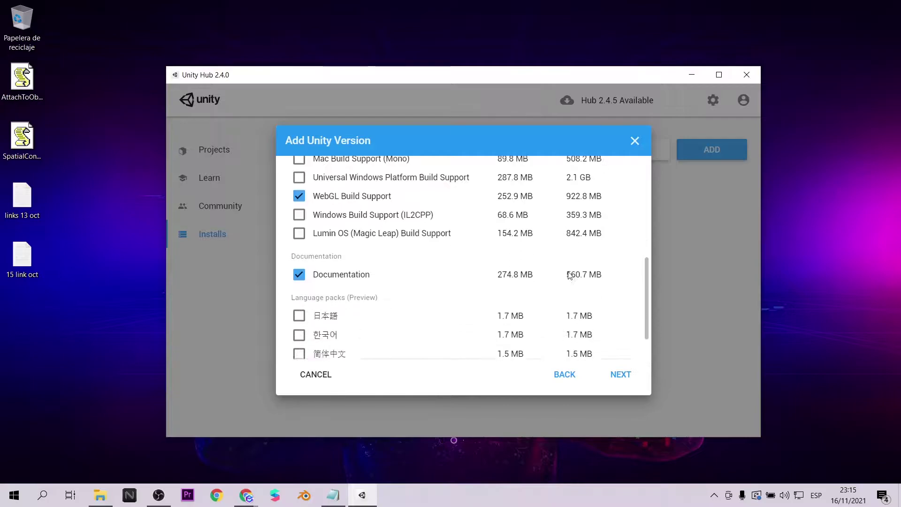
scroll(573, 275, up, 1)
scroll(563, 277, up, 2)
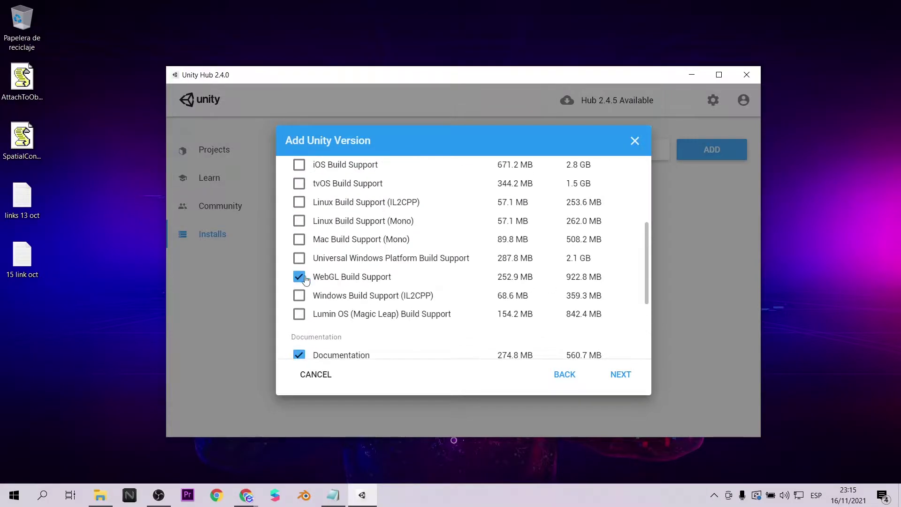
scroll(524, 282, down, 3)
click(621, 374)
scroll(470, 263, down, 10)
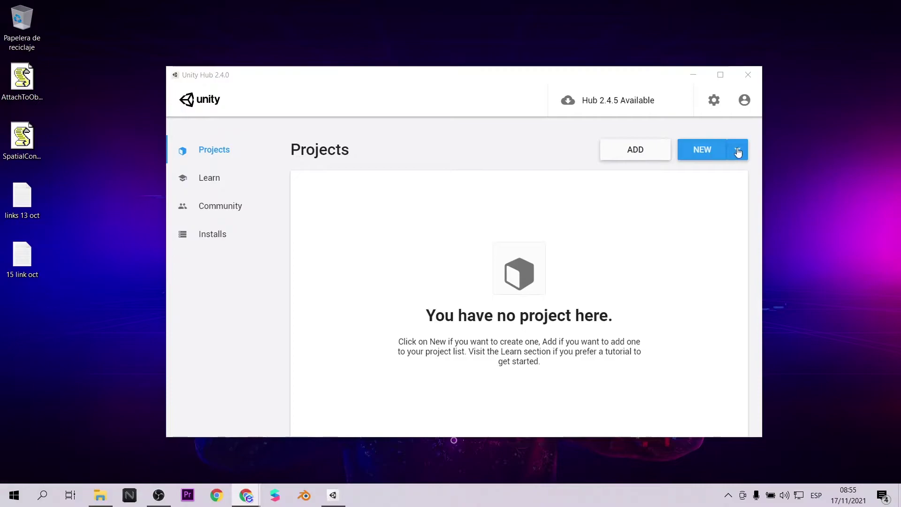
Step: Create a new 3D project named Mesh_demo on Unity 2019.4.32f1
click(701, 160)
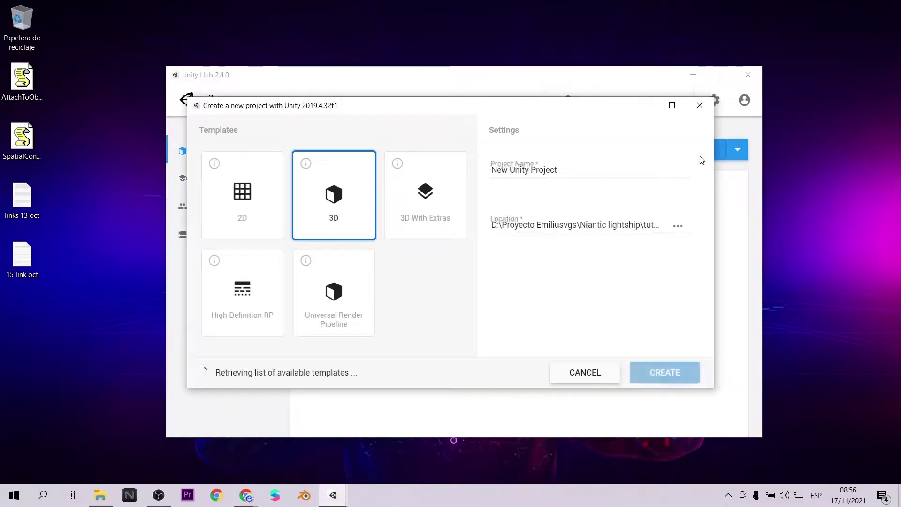
click(582, 166)
key(ctrl+a)
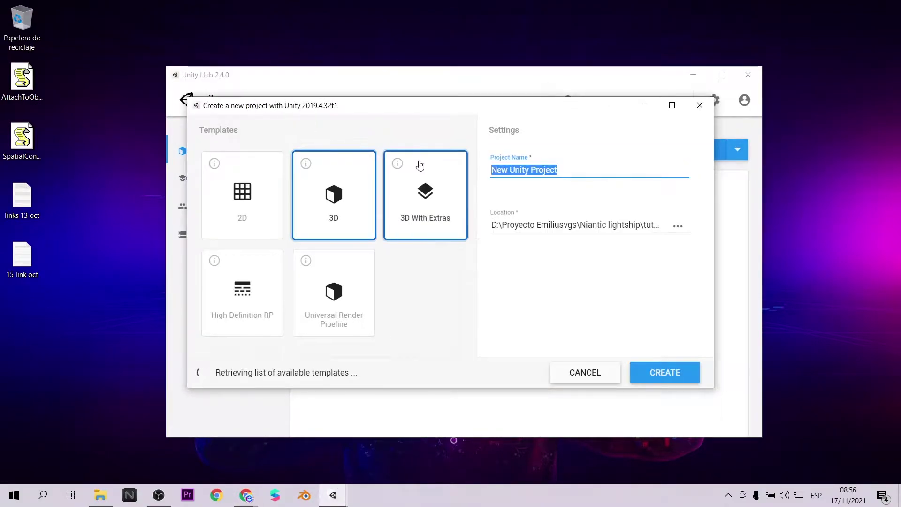
text(Mesh_demo)
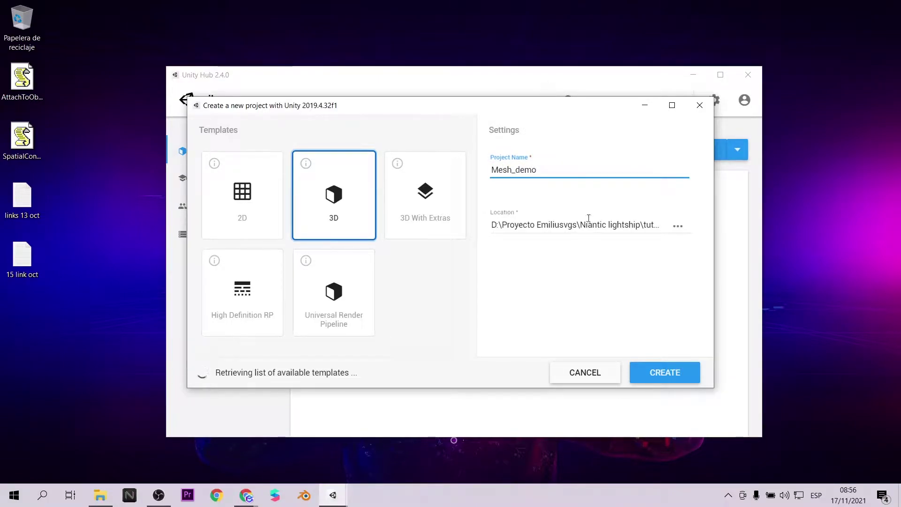
click(626, 321)
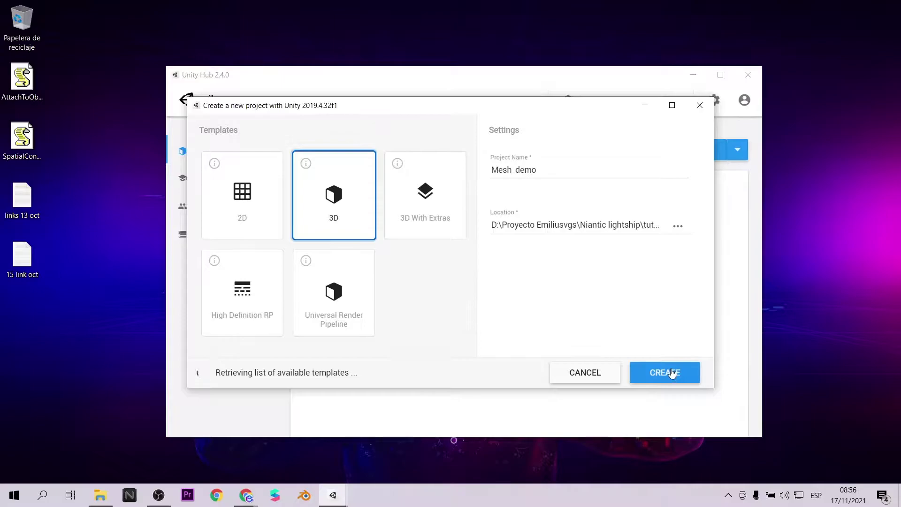
click(685, 378)
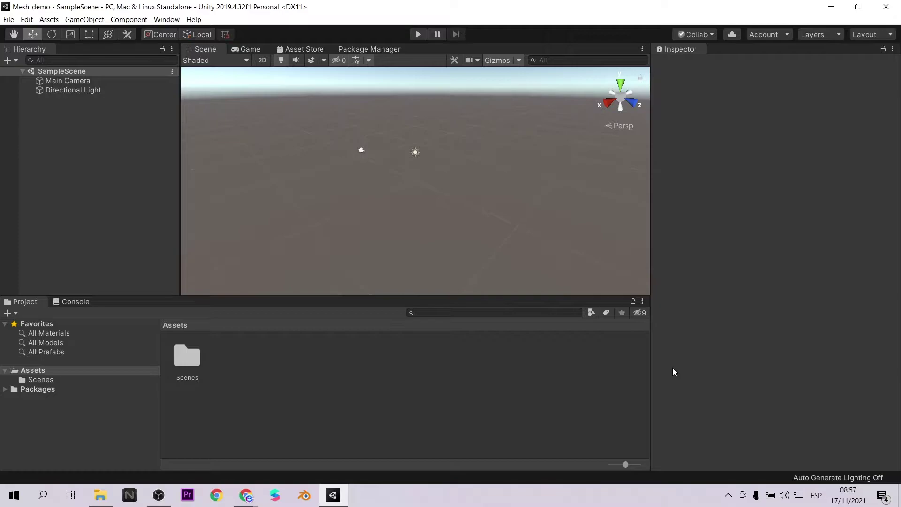
Step: Switch the build platform to Android and add SampleScene to Scenes In Build
click(8, 19)
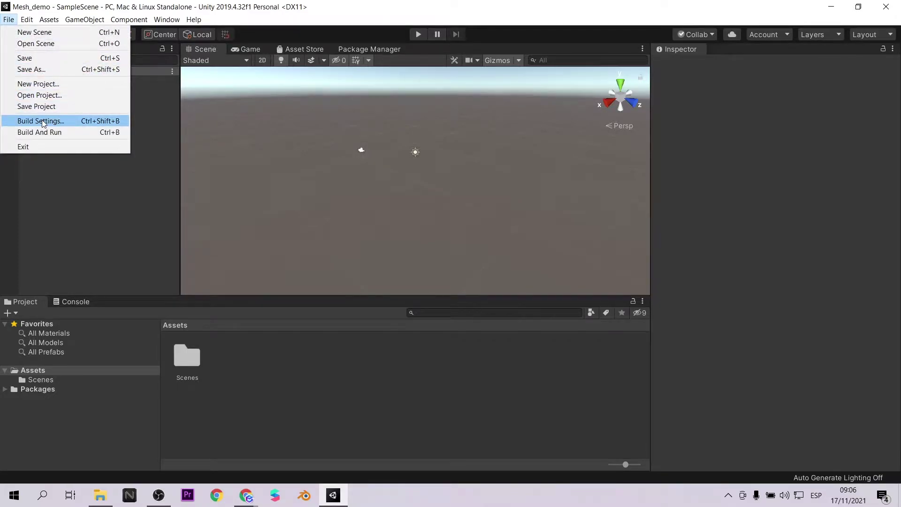
click(42, 121)
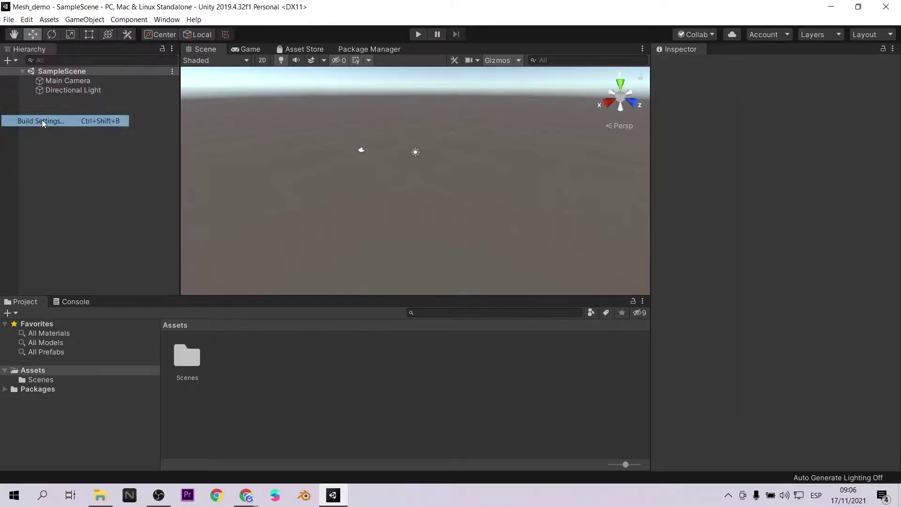
click(219, 259)
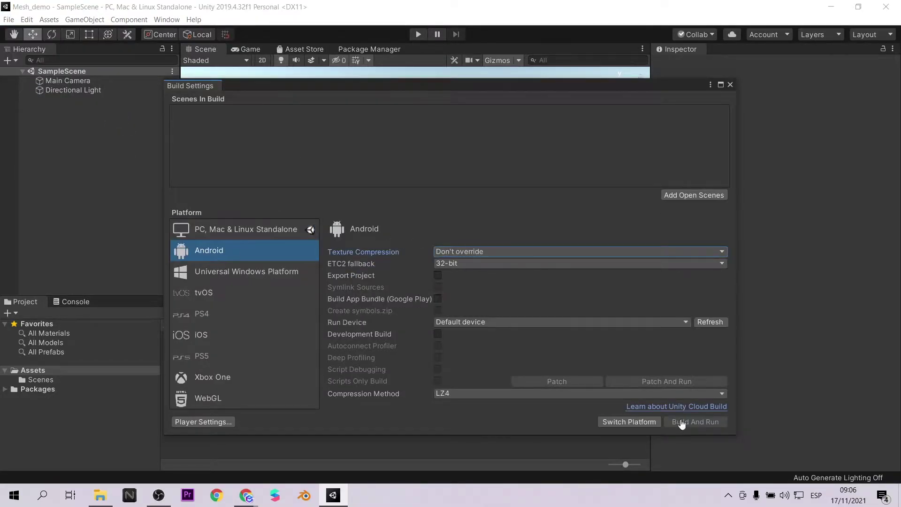
click(644, 421)
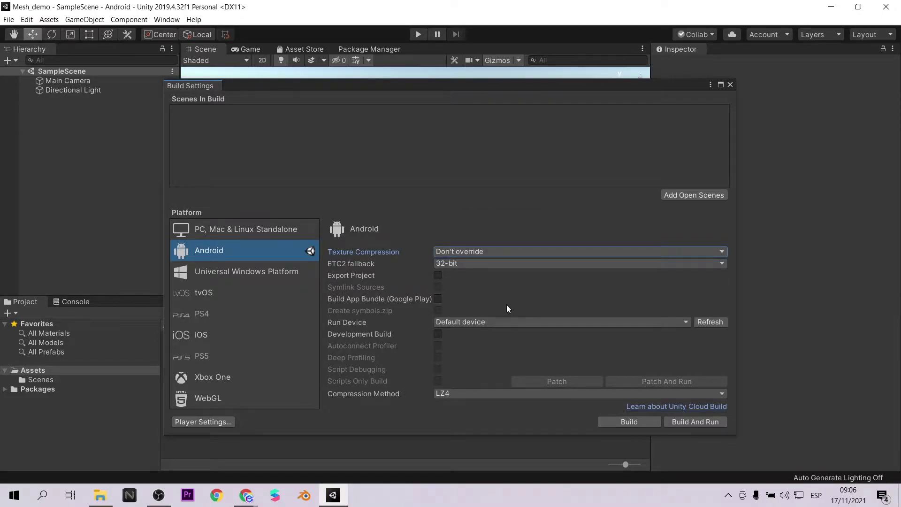
click(694, 194)
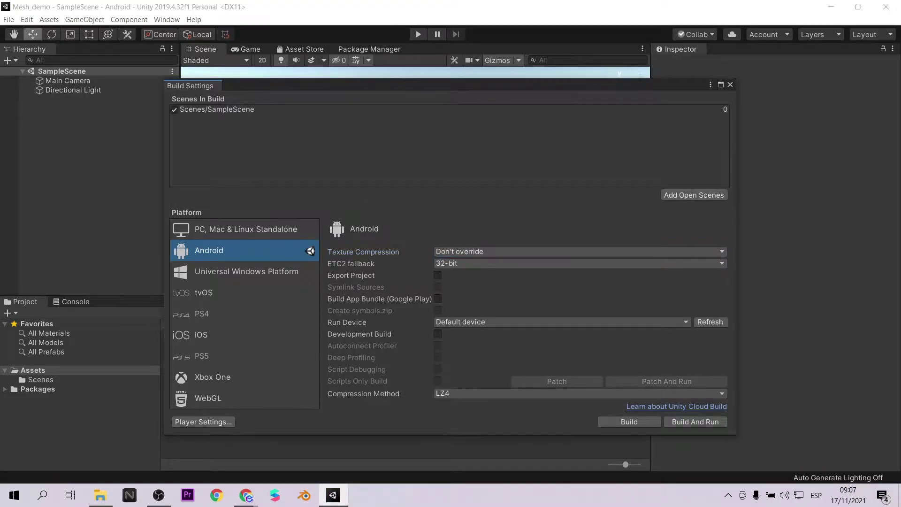
Step: Enter the company name in Player settings and expand Android's Other Settings
click(202, 422)
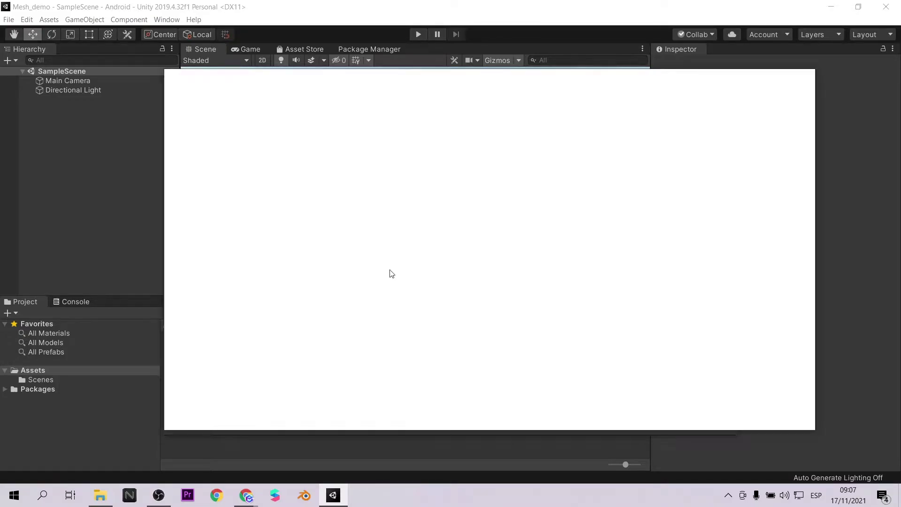
text(EmiliDefaultCompany)
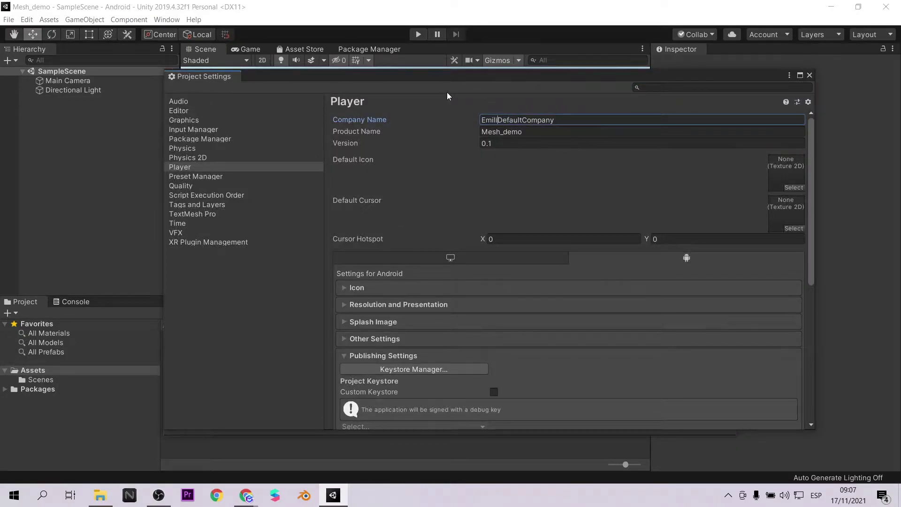
text(iusvgs)
key(Delete)
key(Delete)
key(Delete)
key(Delete)
scroll(528, 221, down, 3)
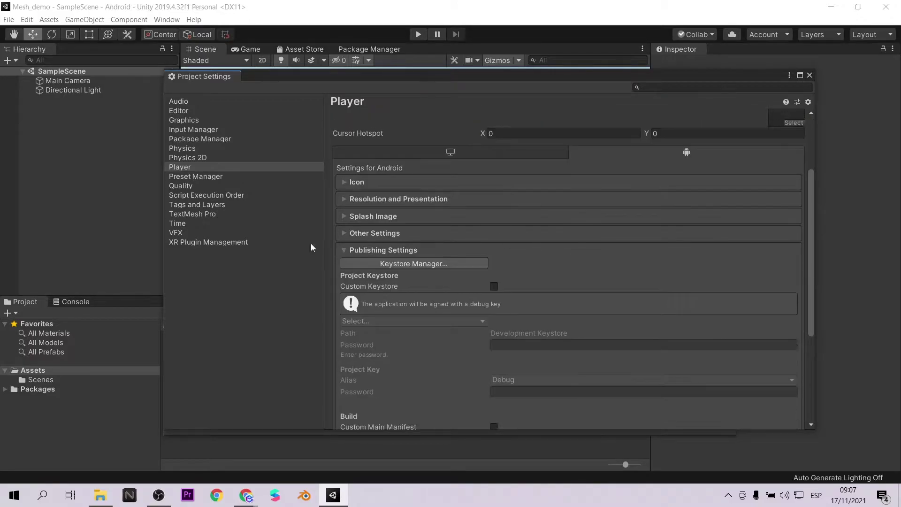
click(344, 251)
click(344, 358)
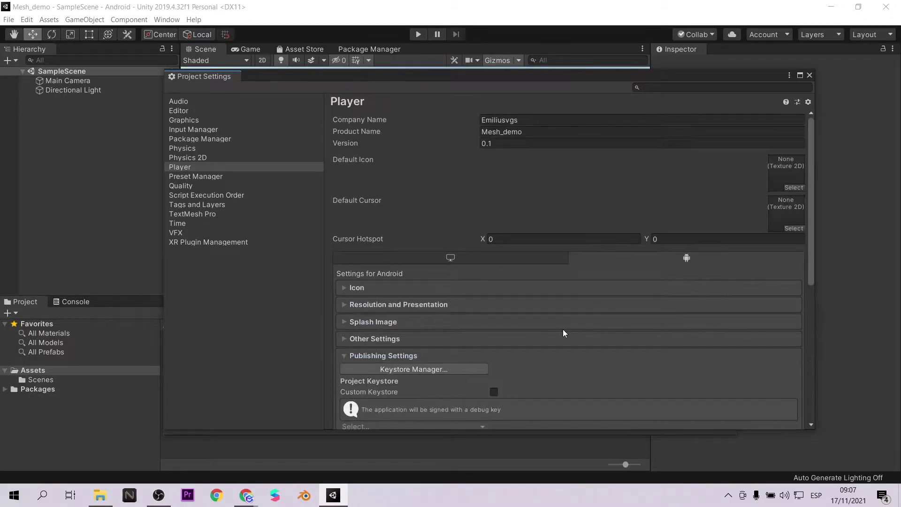
scroll(415, 272, down, 3)
click(345, 251)
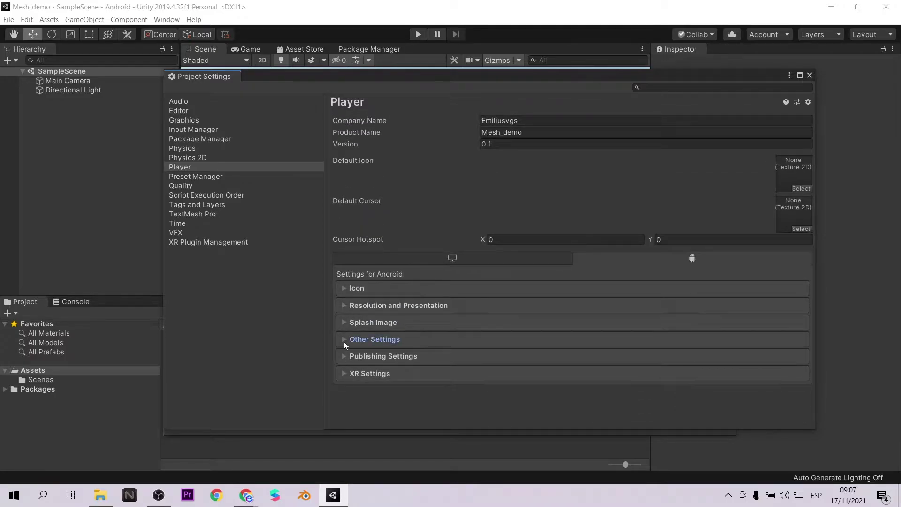
click(345, 284)
scroll(500, 324, down, 2)
scroll(500, 324, down, 1)
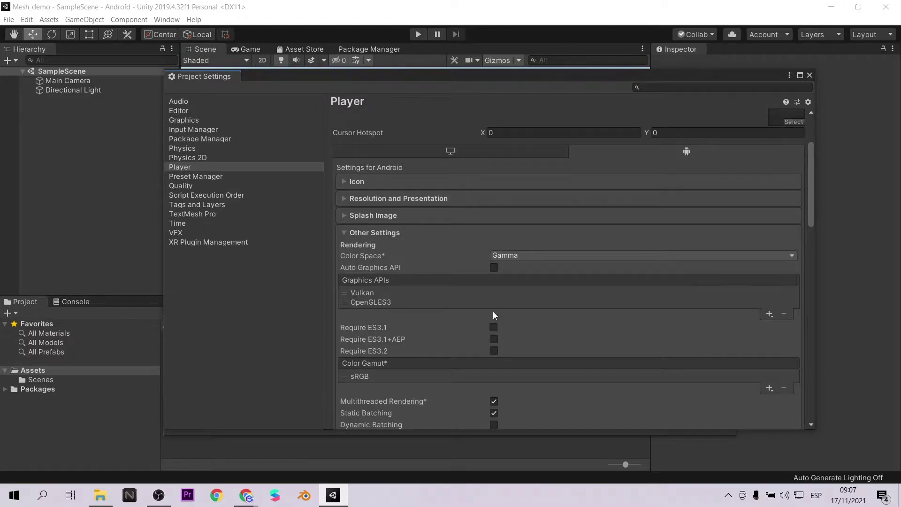
Step: Replace Vulkan with OpenGLES2 in the Graphics APIs list
click(366, 295)
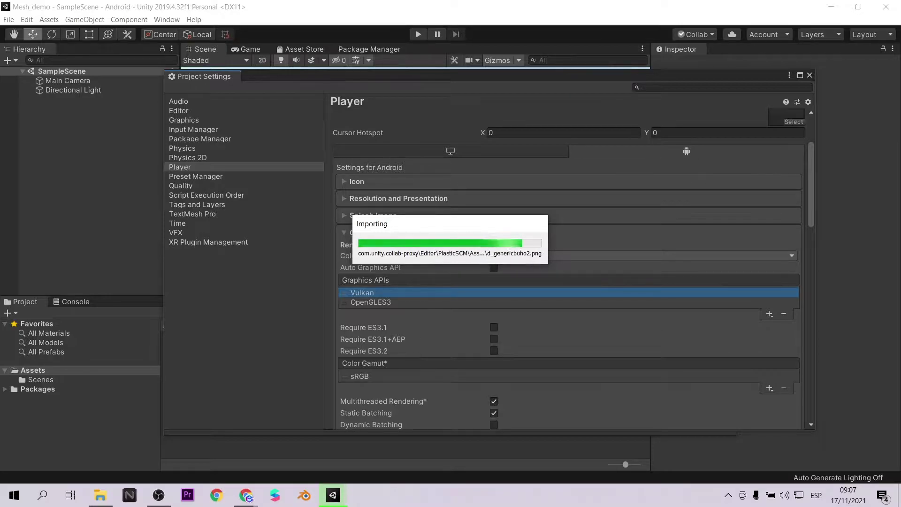
click(770, 305)
click(793, 328)
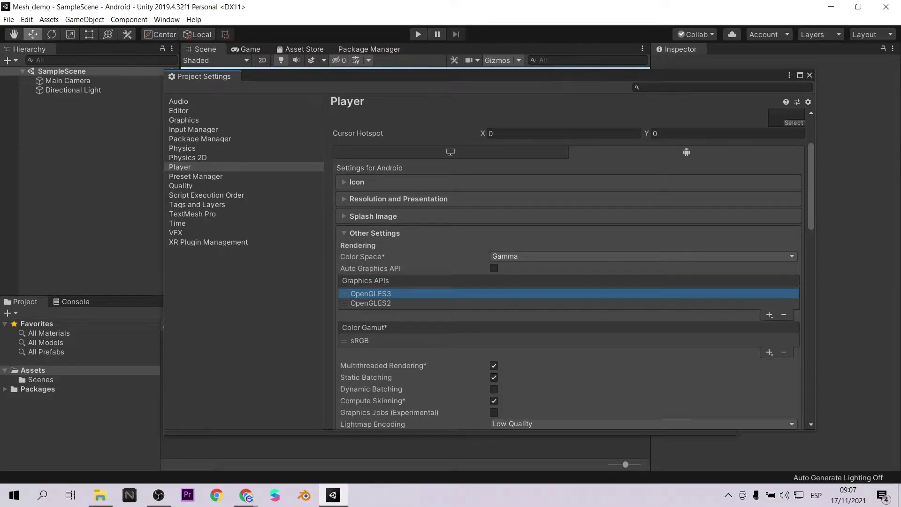
scroll(559, 285, down, 5)
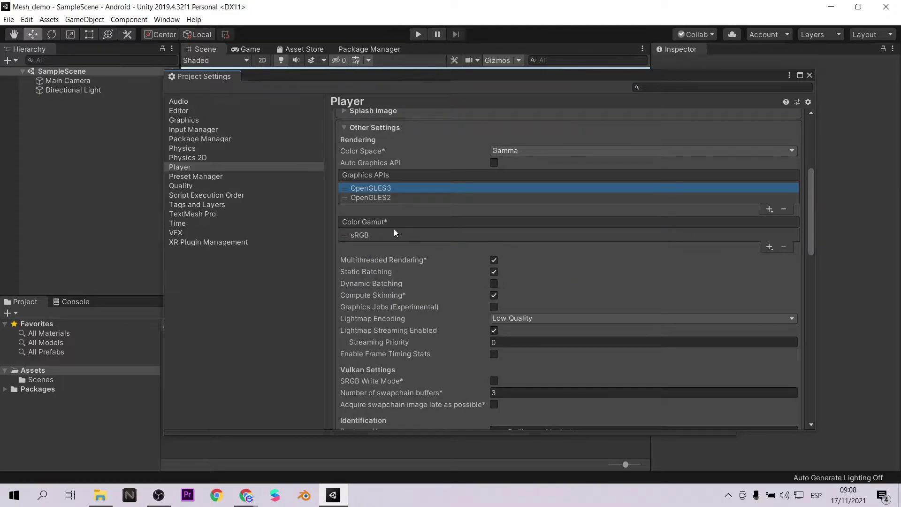
scroll(460, 252, down, 5)
Step: Set minimum API level 21 Lollipop, IL2CPP backend, ARM64 architecture and All Devices
click(549, 325)
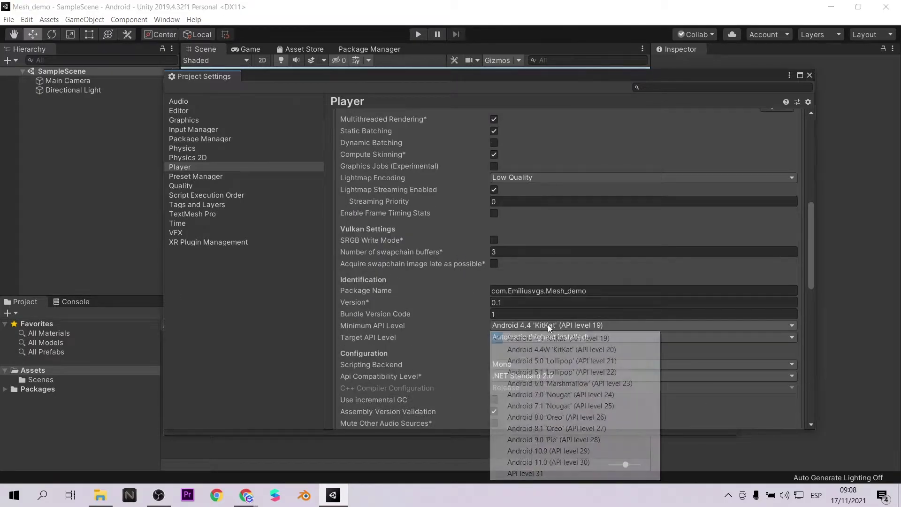
click(534, 361)
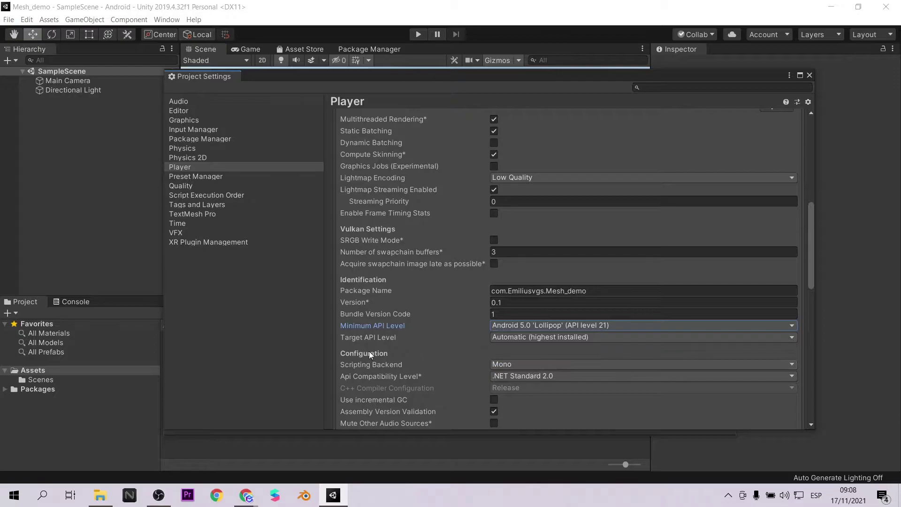
scroll(390, 347, down, 2)
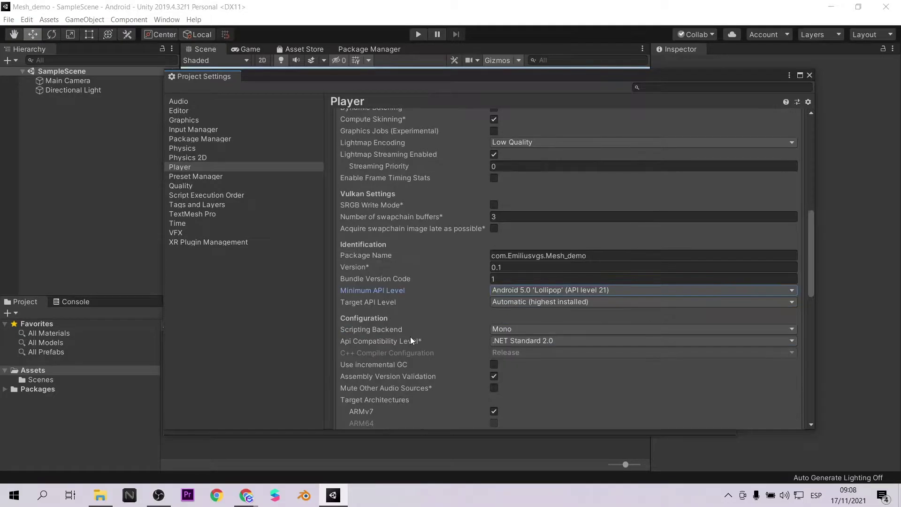
click(561, 330)
click(525, 354)
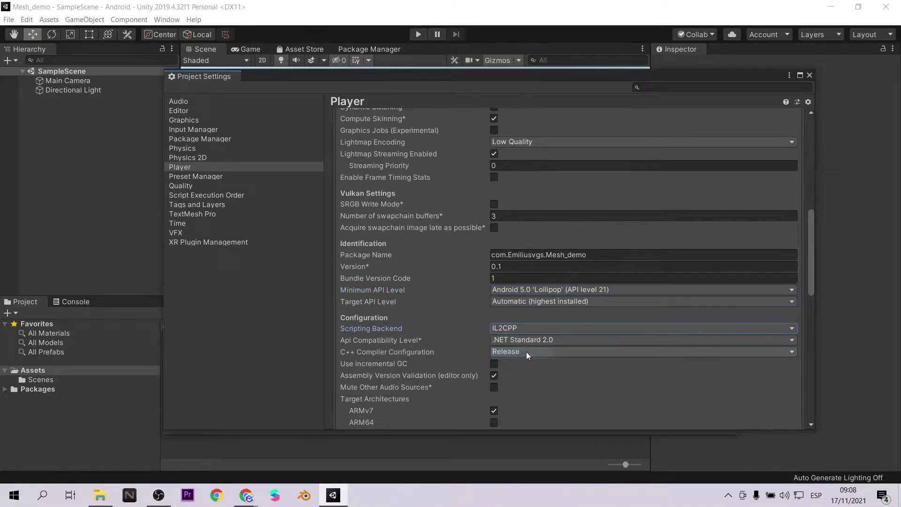
scroll(489, 334, down, 5)
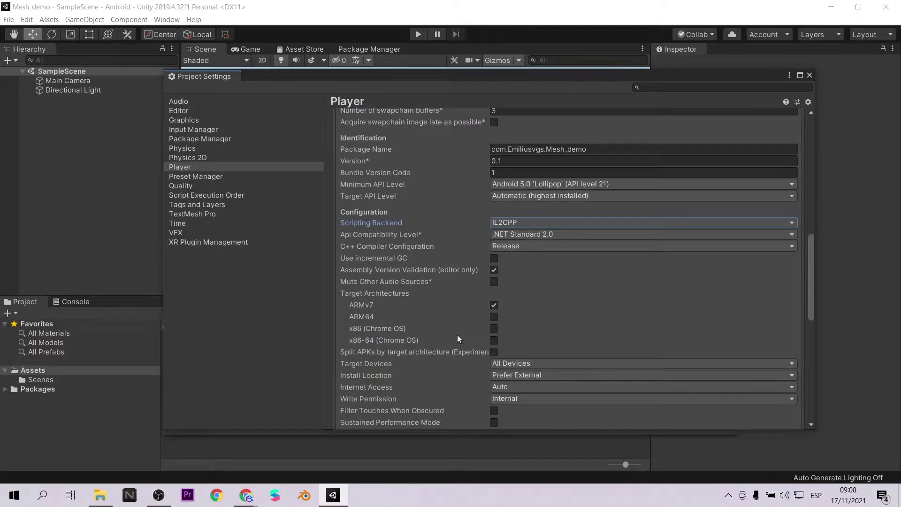
click(494, 317)
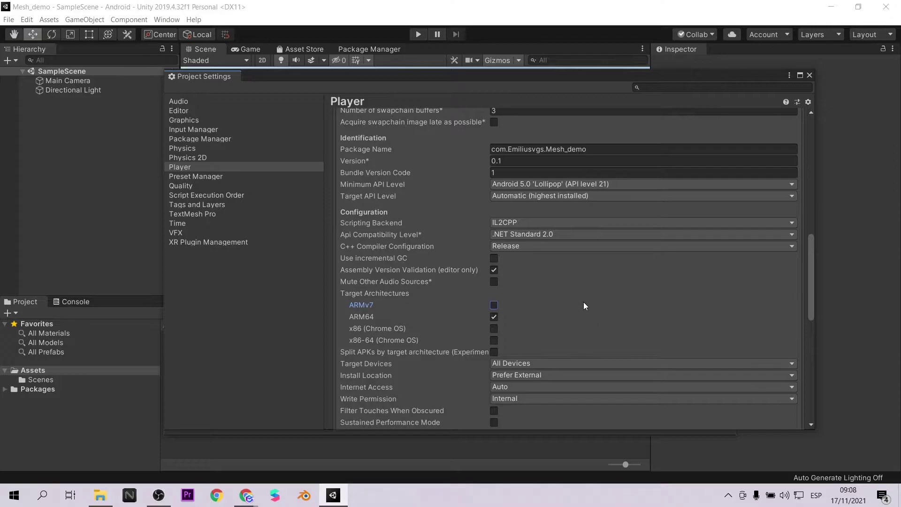
click(537, 364)
click(657, 317)
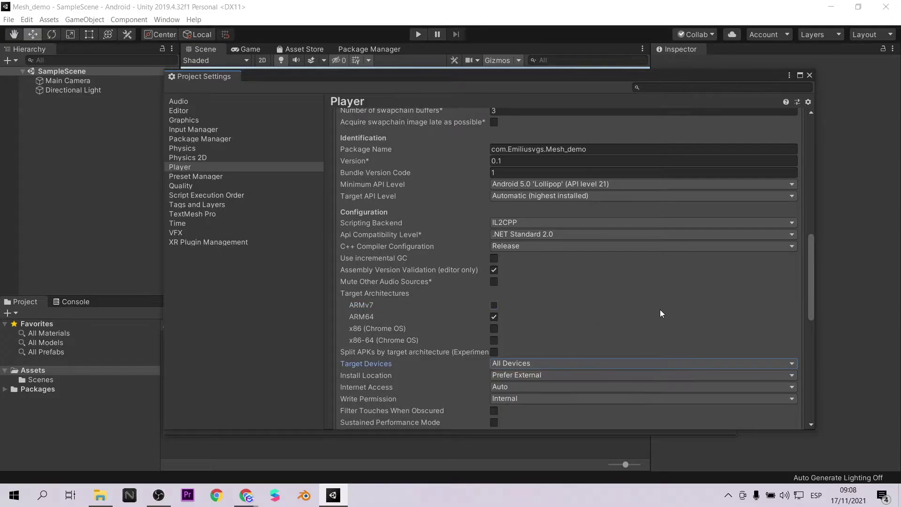
Step: Review the remaining player settings and bring up Build Settings again
scroll(657, 310, down, 2)
scroll(624, 291, down, 1)
scroll(573, 291, up, 6)
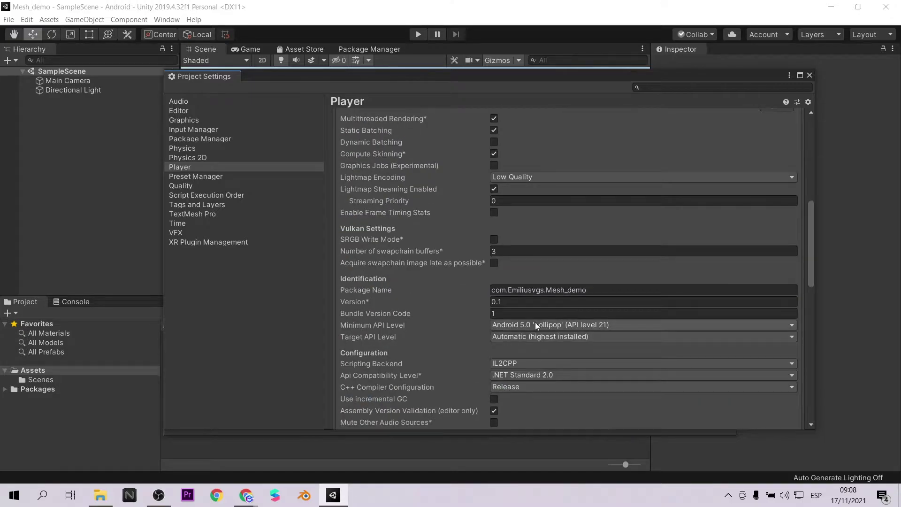
key(ctrl+shift+b)
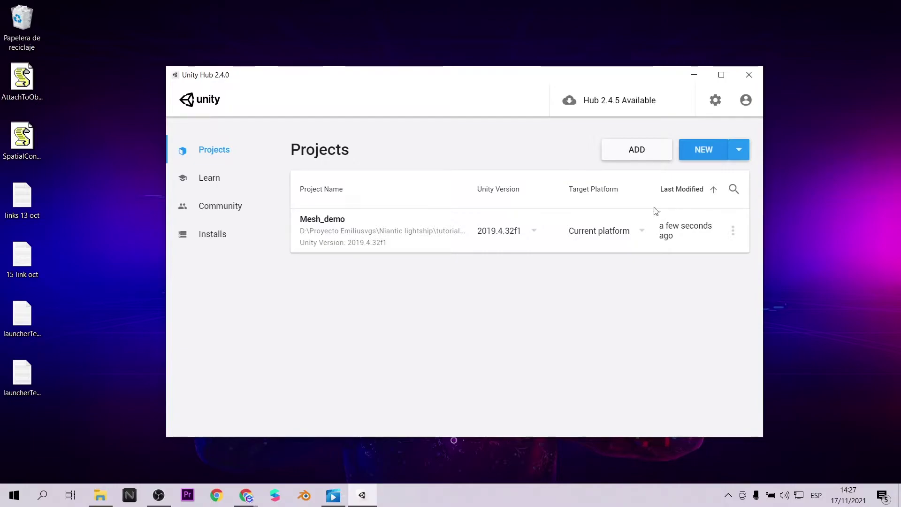
Step: Change Mesh_demo's target platform to Android in Unity Hub, reopening the project
click(597, 232)
click(607, 260)
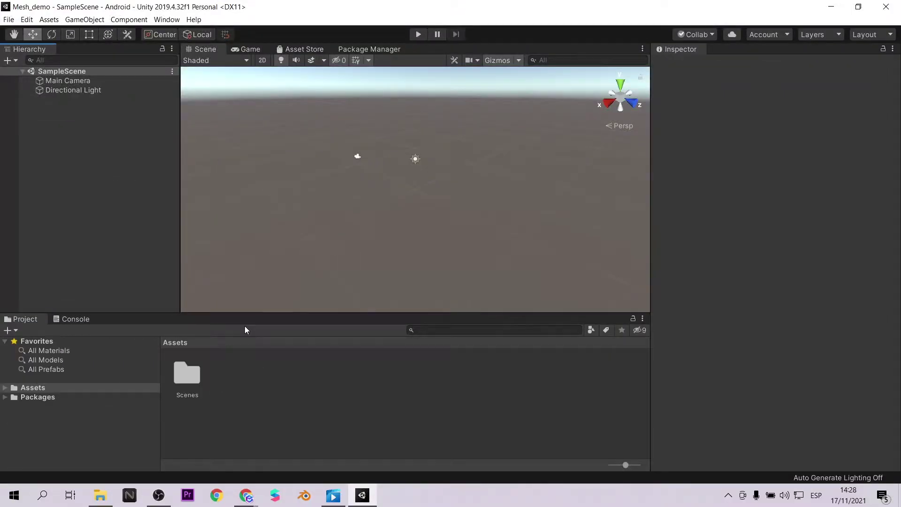
Step: Import every item of ardk-1.0.1.unitypackage as a custom package
click(27, 19)
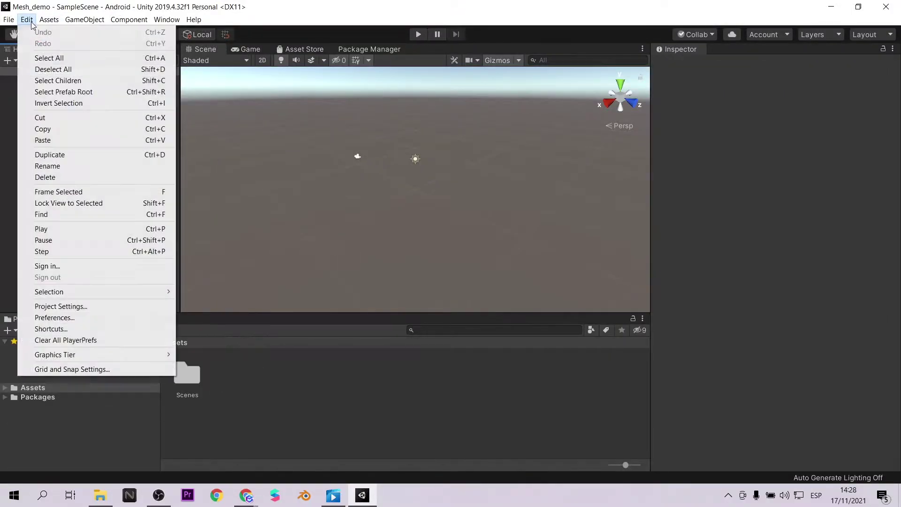
mouse_move(123, 144)
click(237, 144)
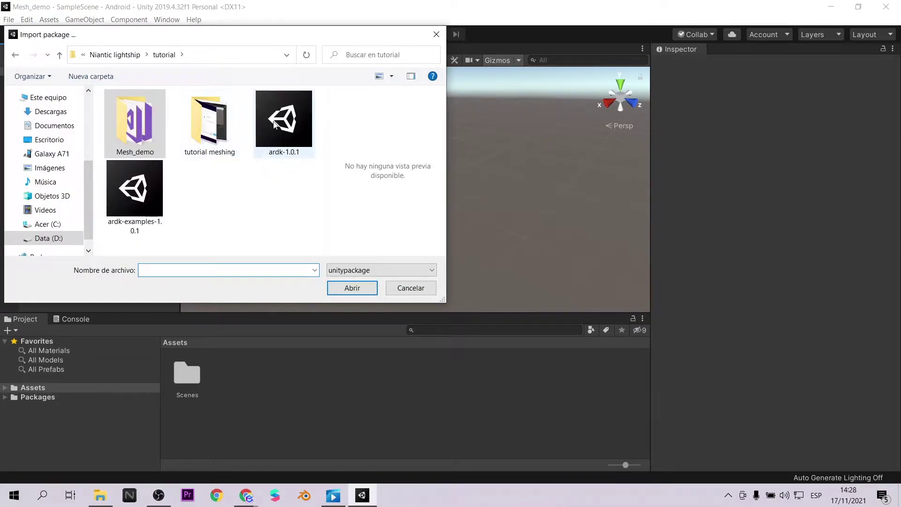
click(284, 120)
click(352, 288)
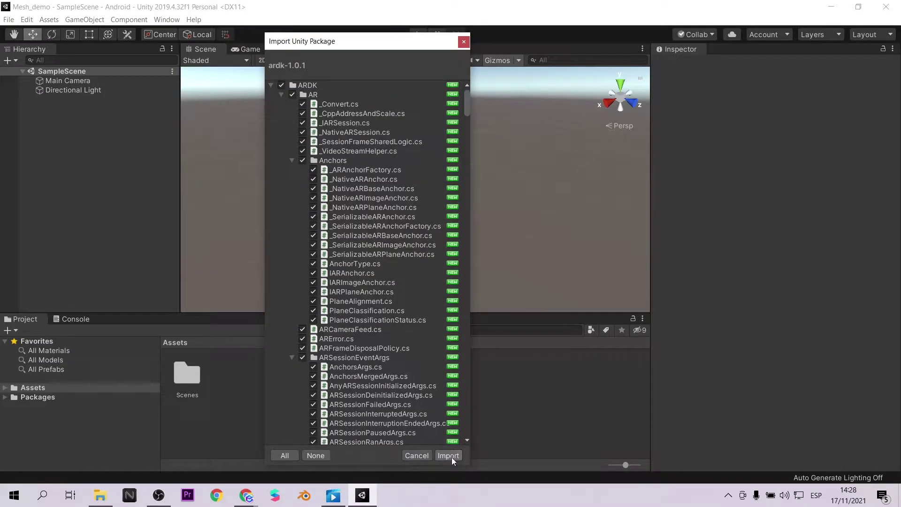
click(453, 461)
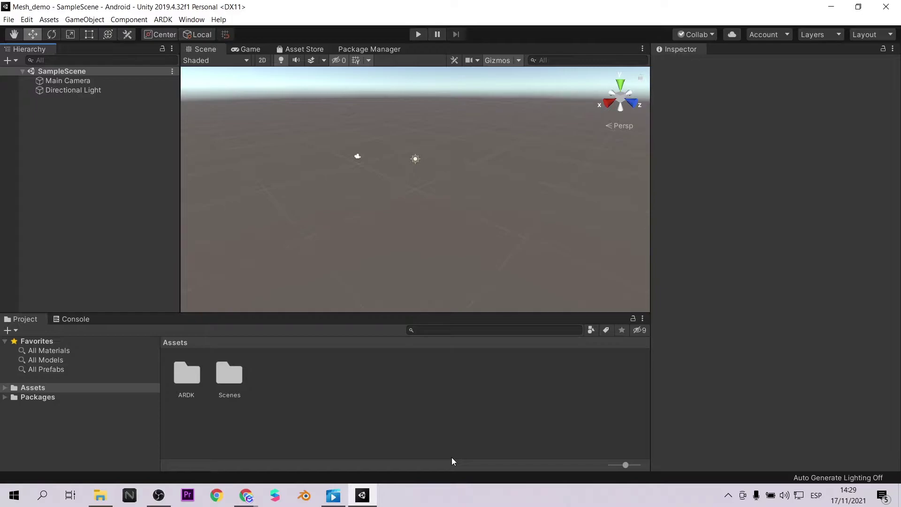
Step: Set Main Camera's Clear Flags to Solid Color with a black background
click(71, 82)
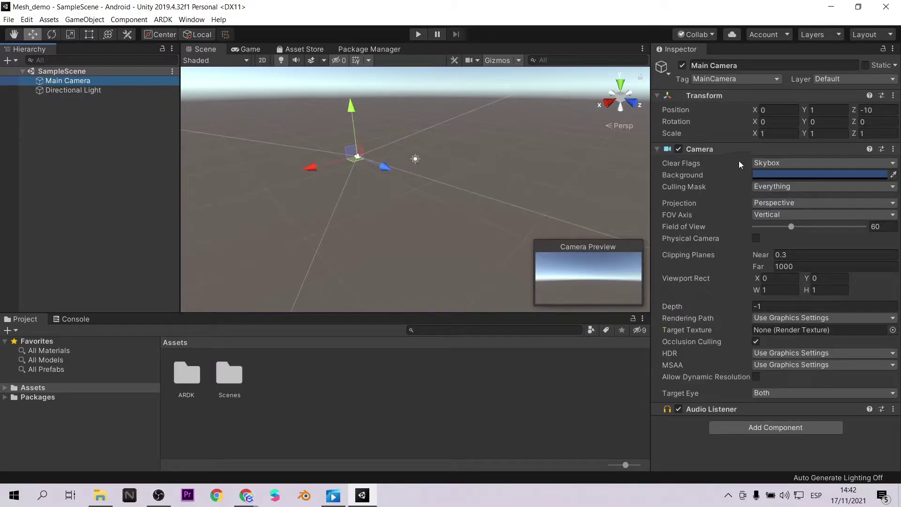
click(783, 163)
click(790, 186)
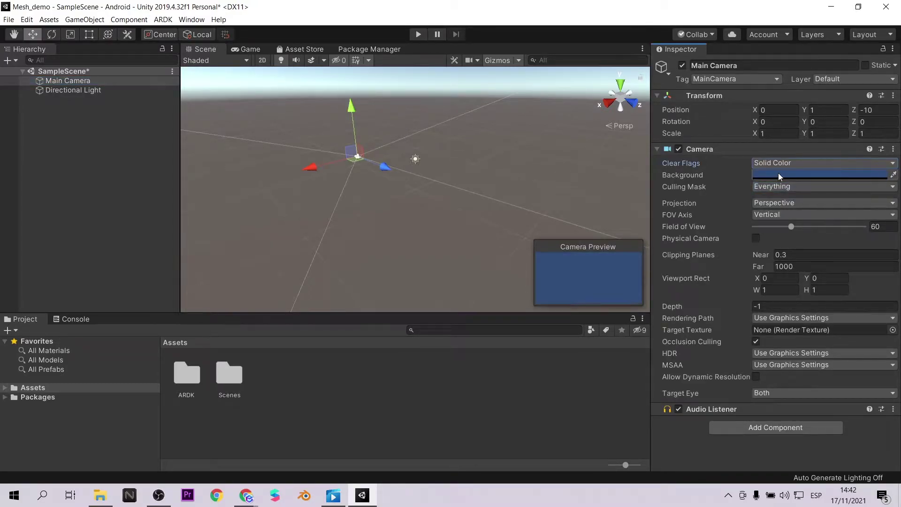
click(779, 174)
drag(825, 298, 863, 301)
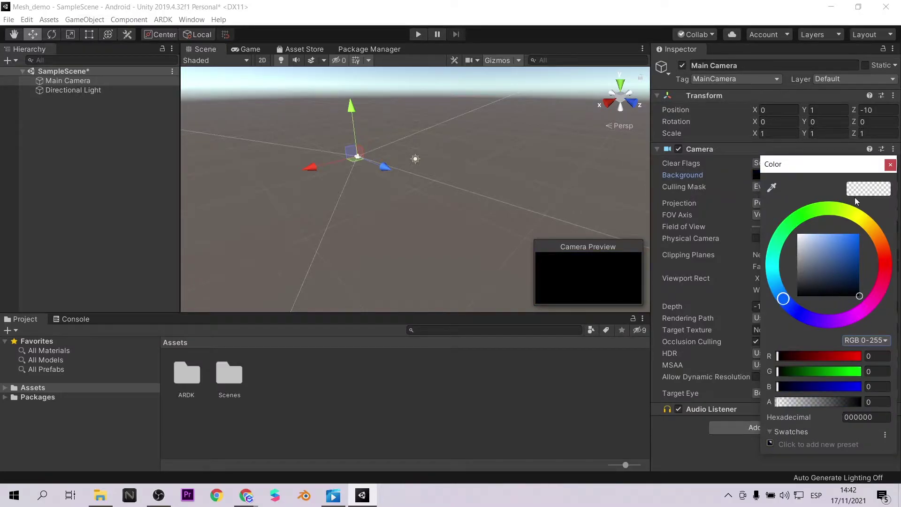
click(891, 168)
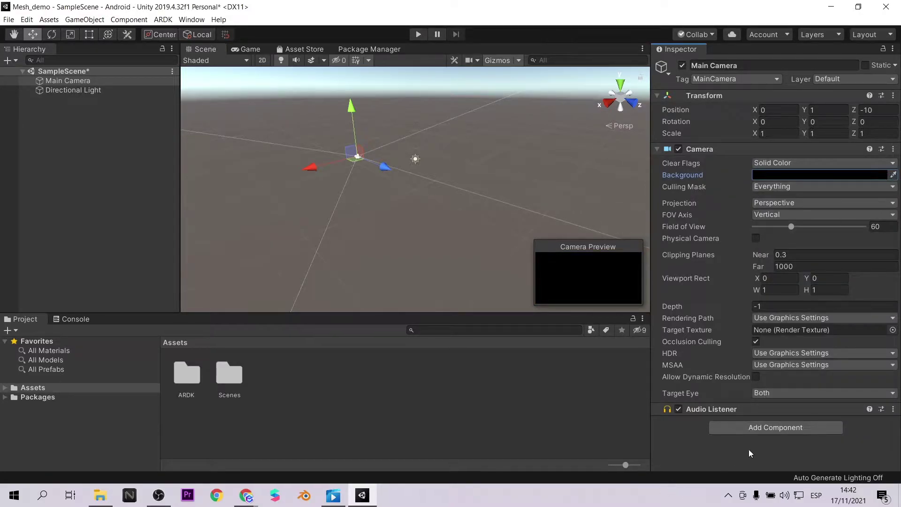
click(776, 430)
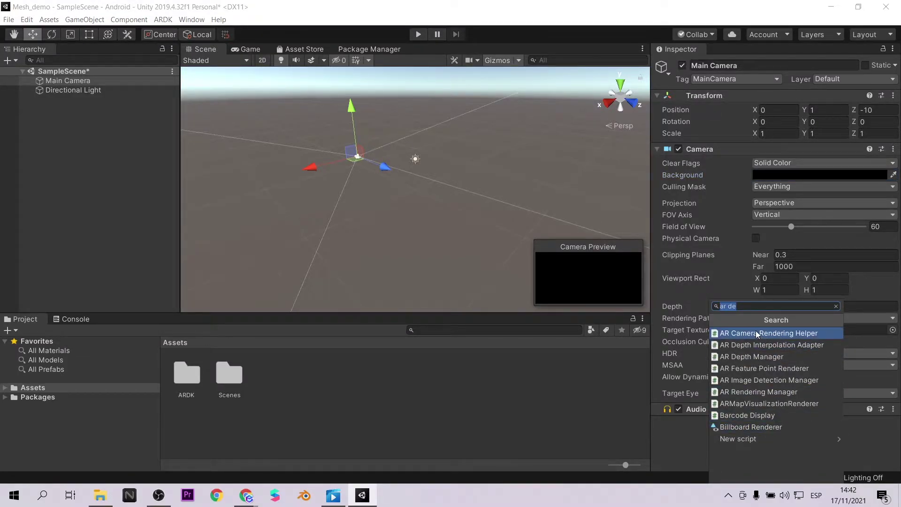
Step: Add an AR Session Manager to Main Camera and collapse the Capability Checker
text(ar se)
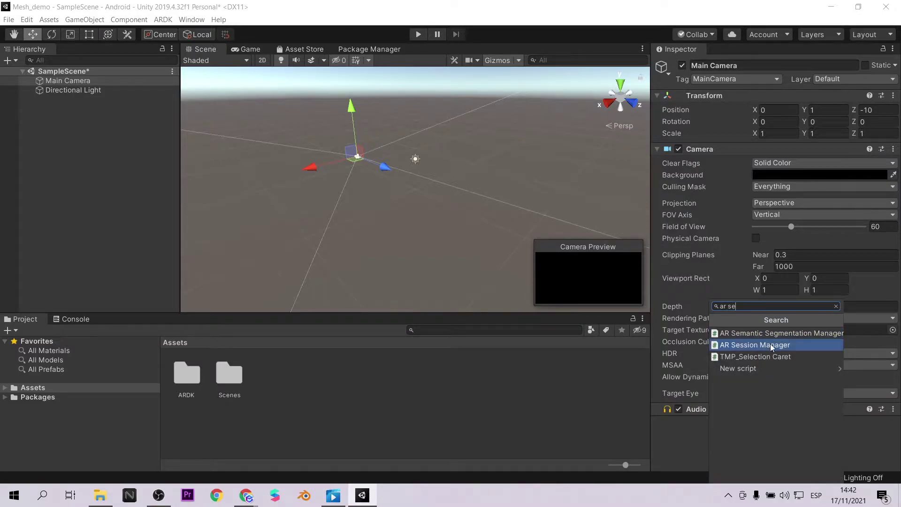
click(770, 344)
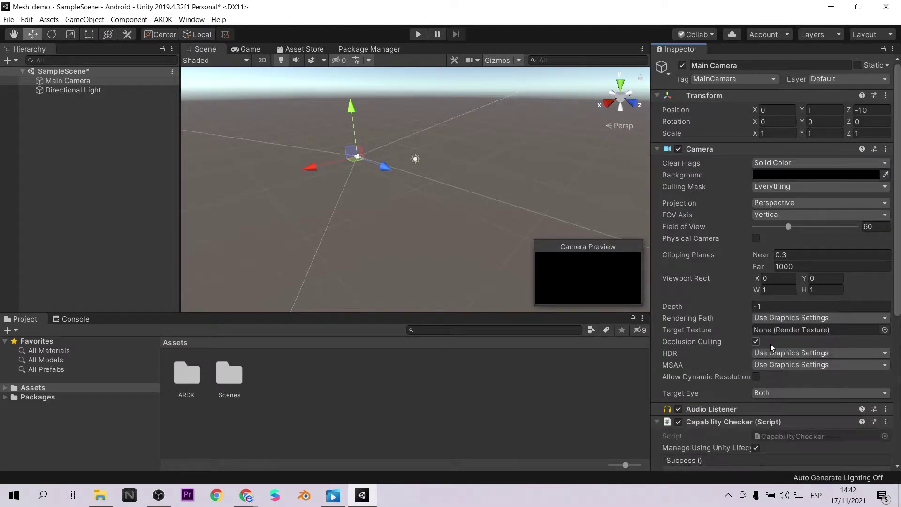
scroll(735, 429, down, 5)
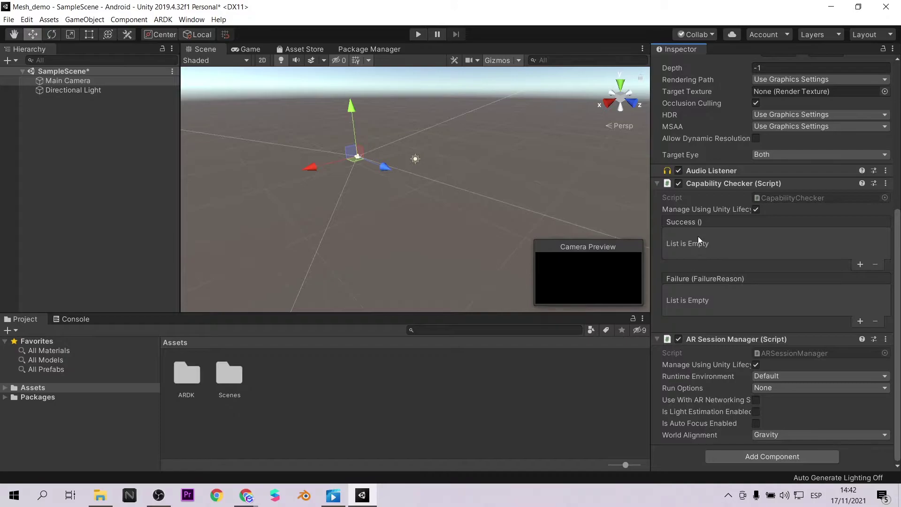
click(656, 184)
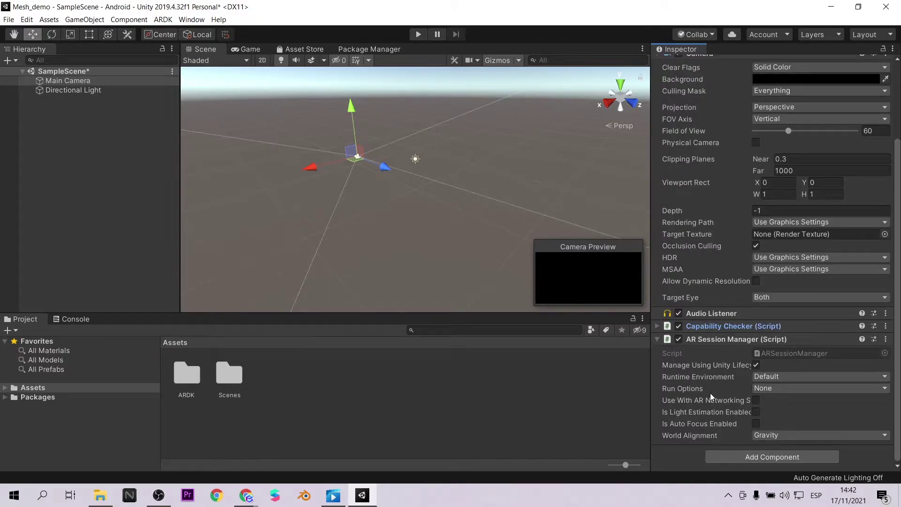
Step: Add an AR Camera Position Helper with Main Camera assigned as its camera
click(759, 457)
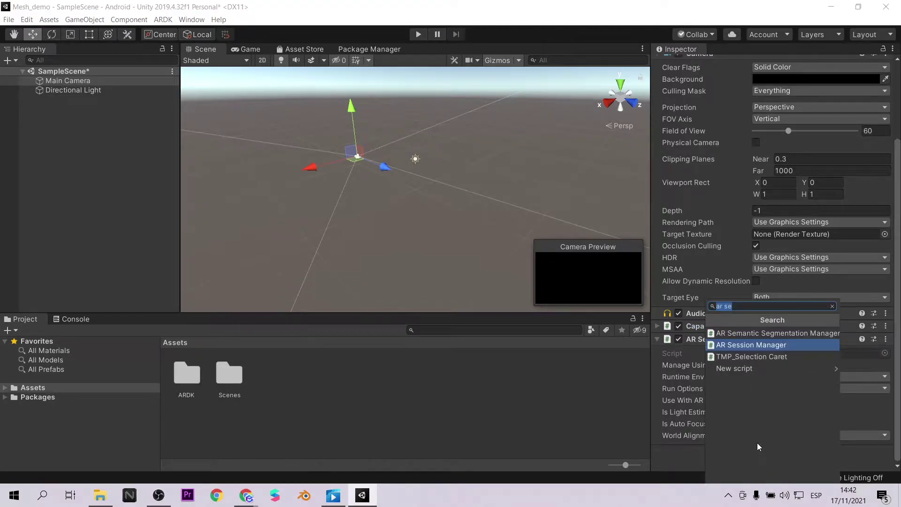
text(ar cam)
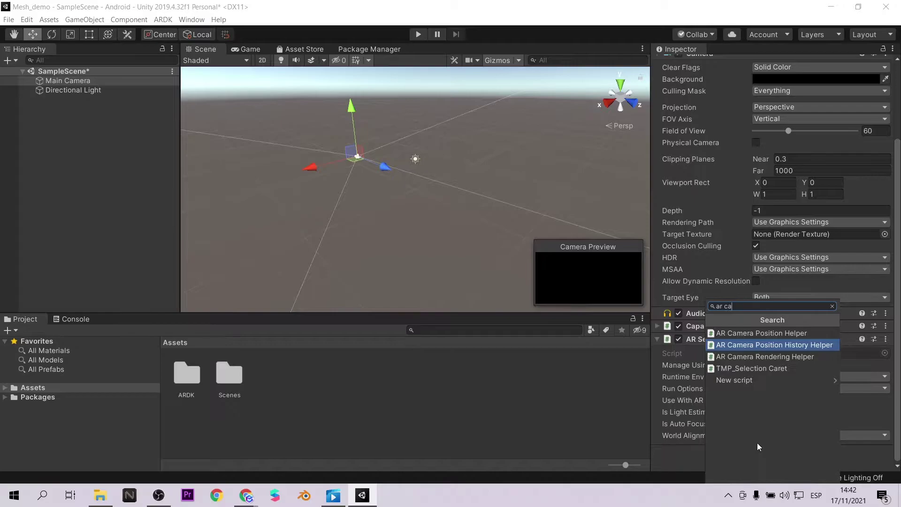
click(768, 335)
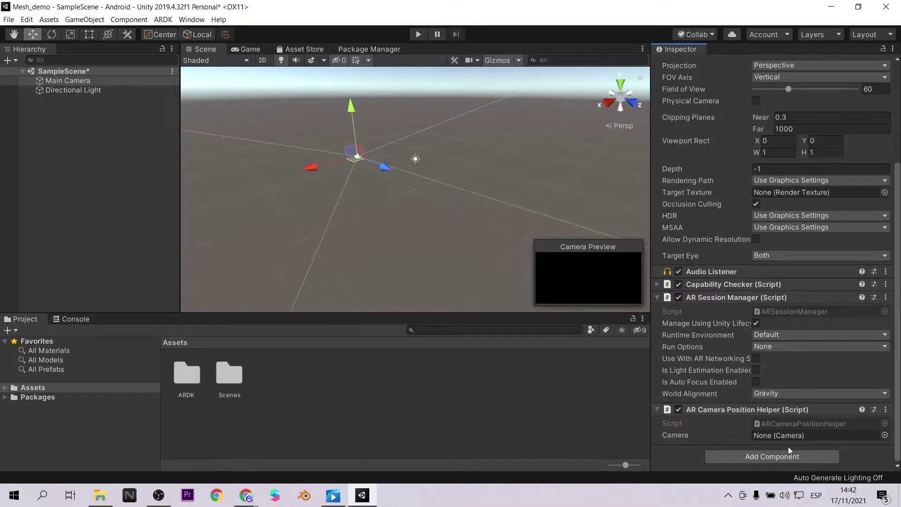
click(886, 436)
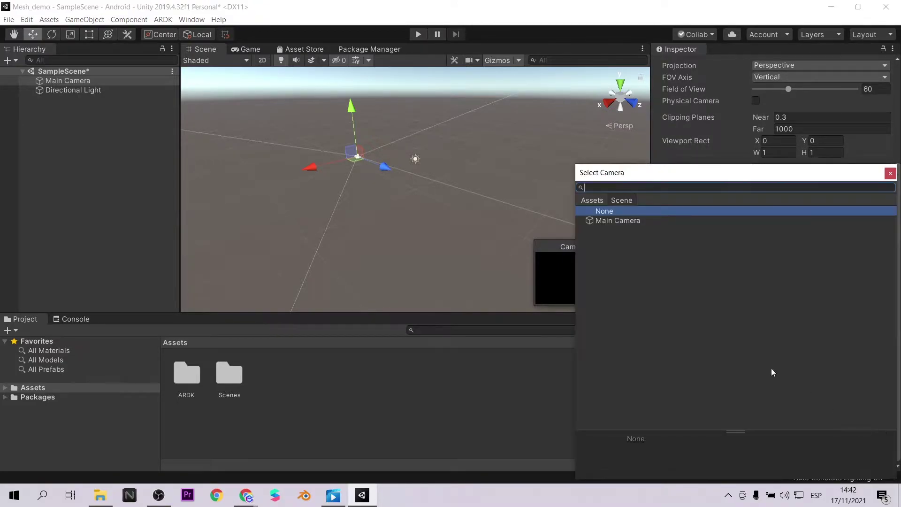
double_click(617, 224)
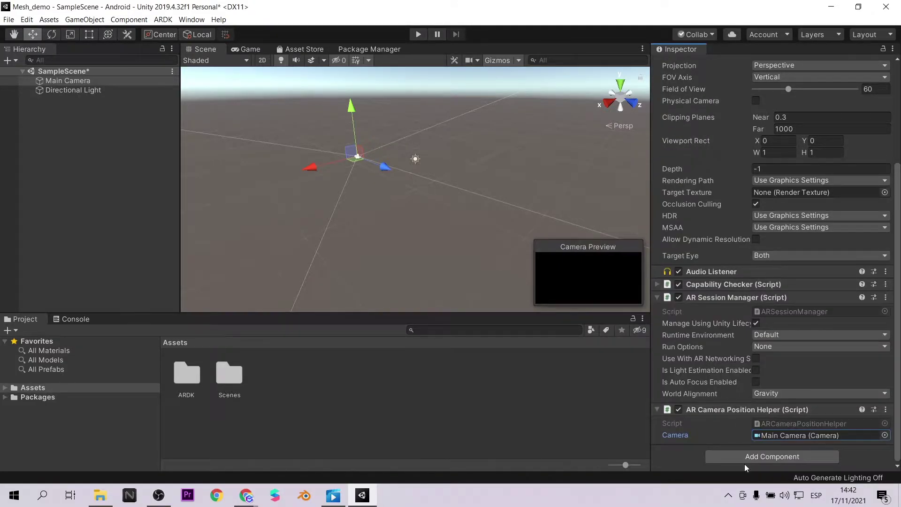
Step: Add an AR Rendering Manager component to Main Camera
click(740, 458)
text(ar cam)
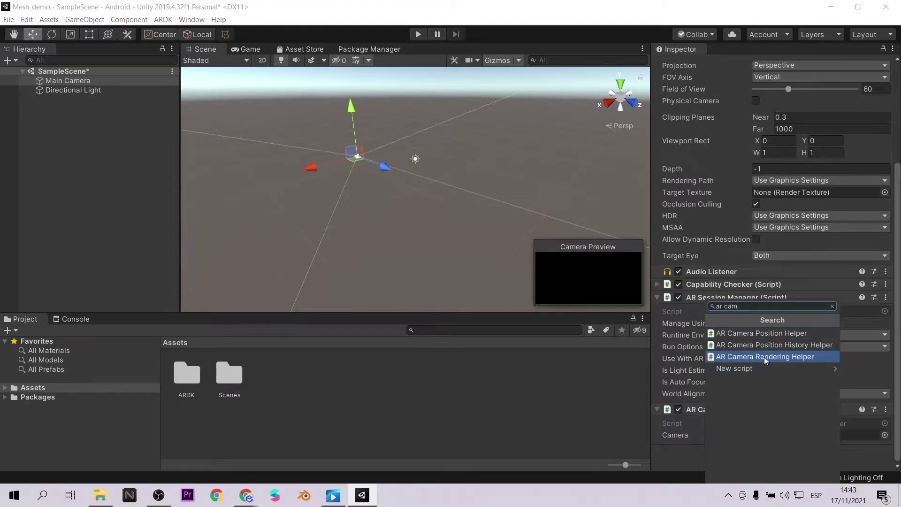
key(BackSpace)
key(BackSpace)
text(render)
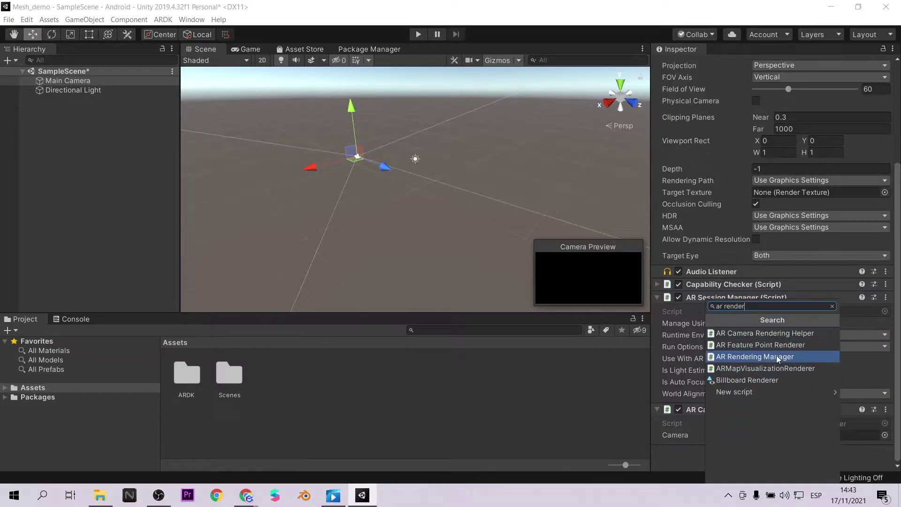
click(776, 356)
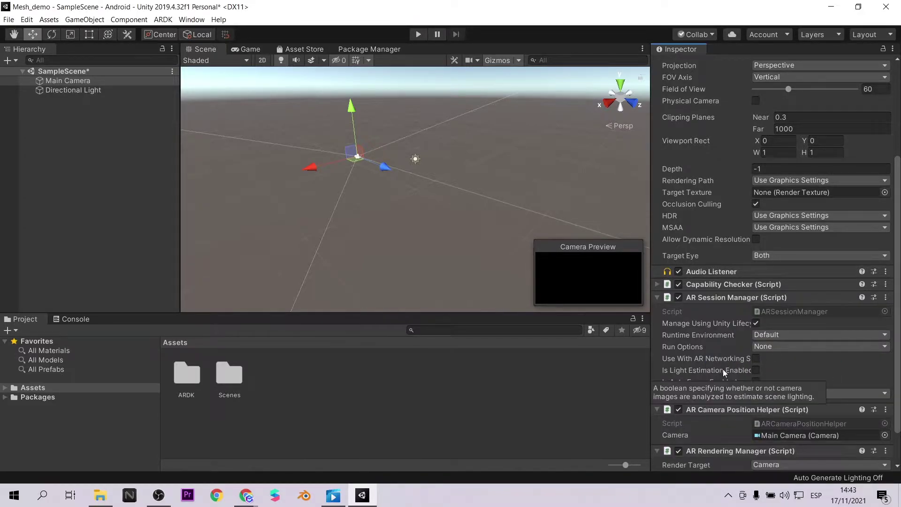
scroll(723, 369, down, 2)
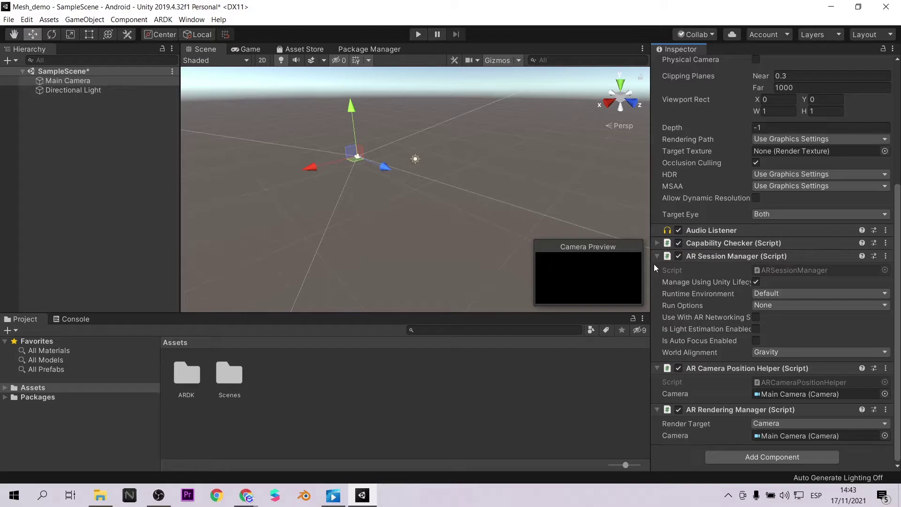
Step: Add an Android Permission Requester to Main Camera with Request On Update off
click(821, 457)
text(ar)
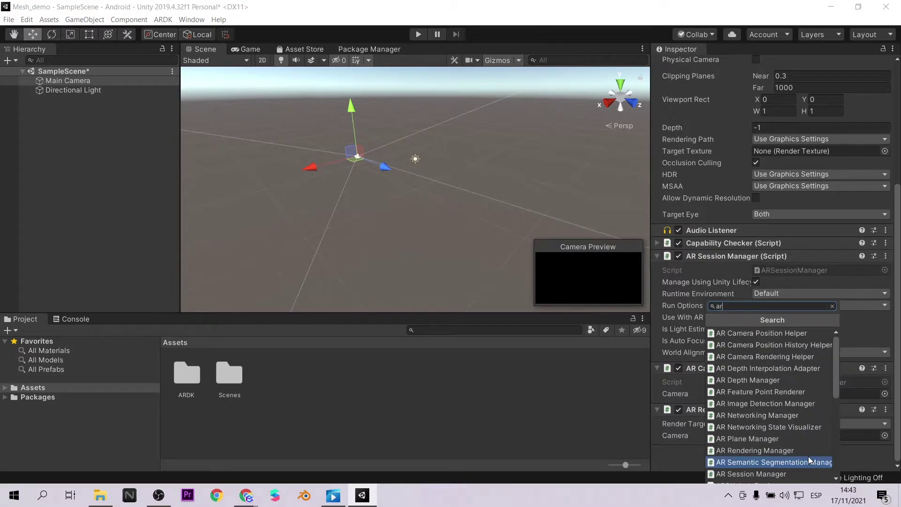
key(BackSpace)
text(nd)
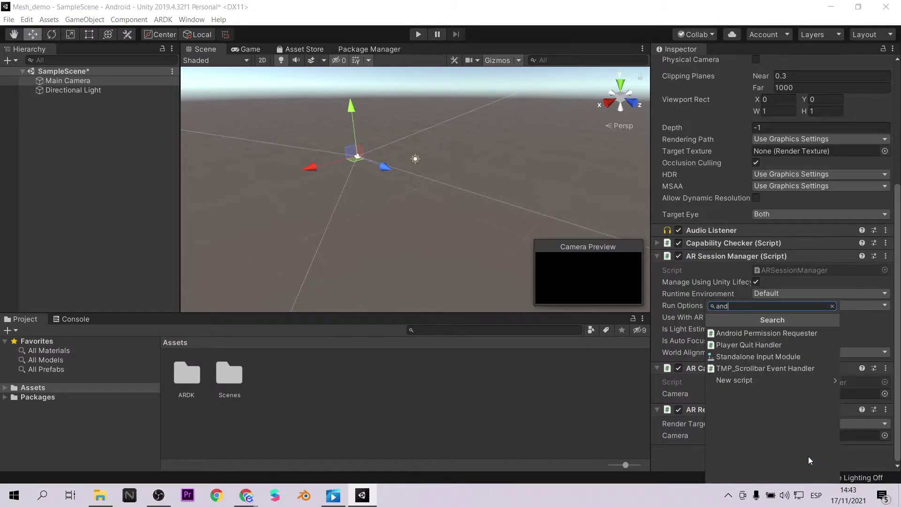
click(765, 336)
scroll(763, 430, down, 3)
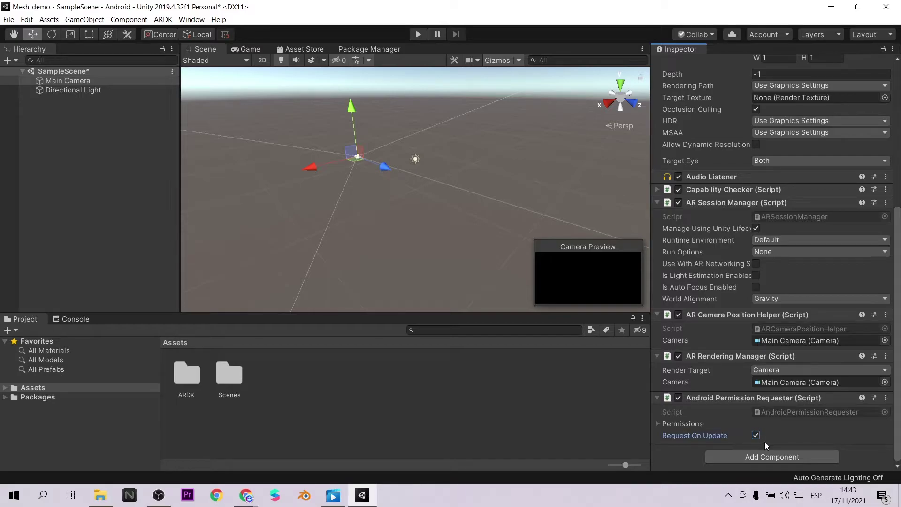
click(755, 437)
Step: Set the Permissions list to one entry, Camera
click(660, 424)
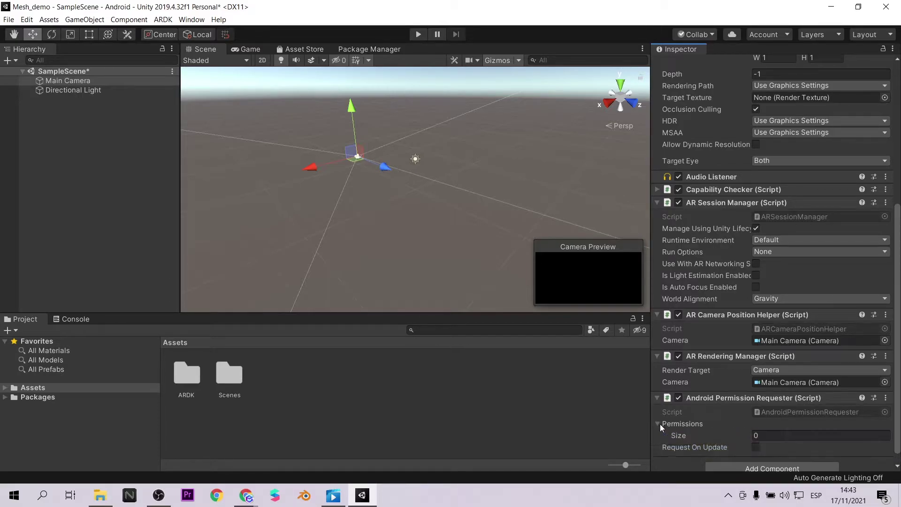
scroll(739, 441, down, 1)
click(761, 424)
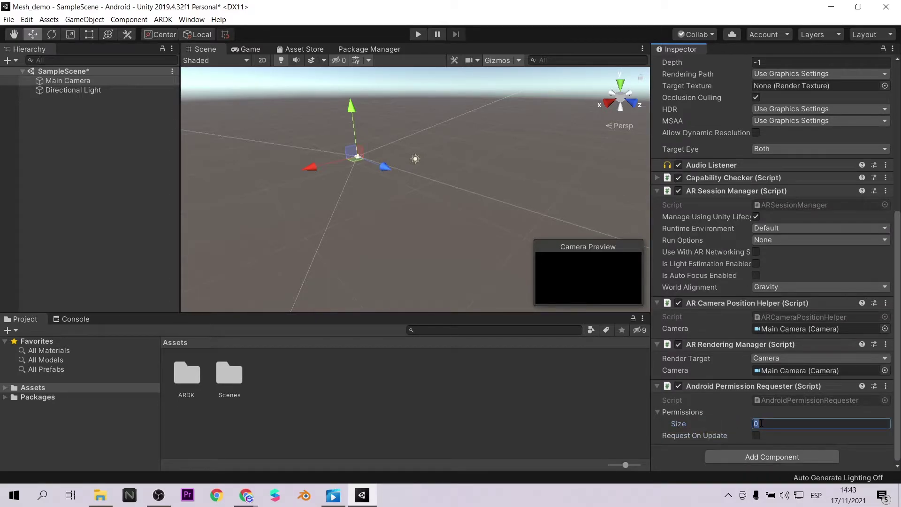
text(1)
key(Return)
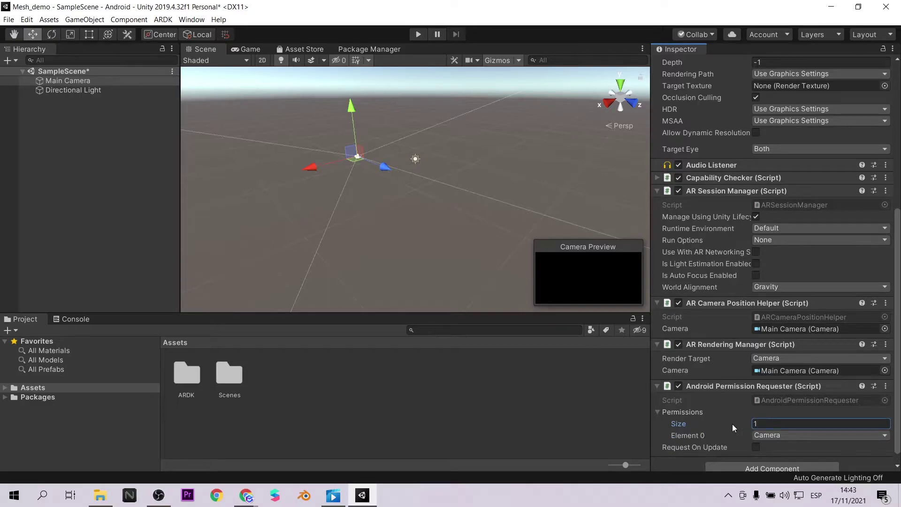
click(761, 436)
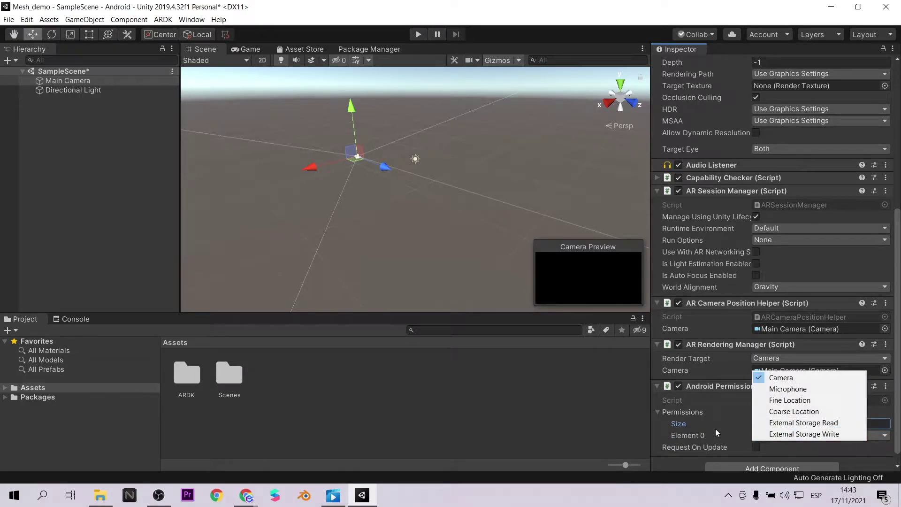
click(706, 435)
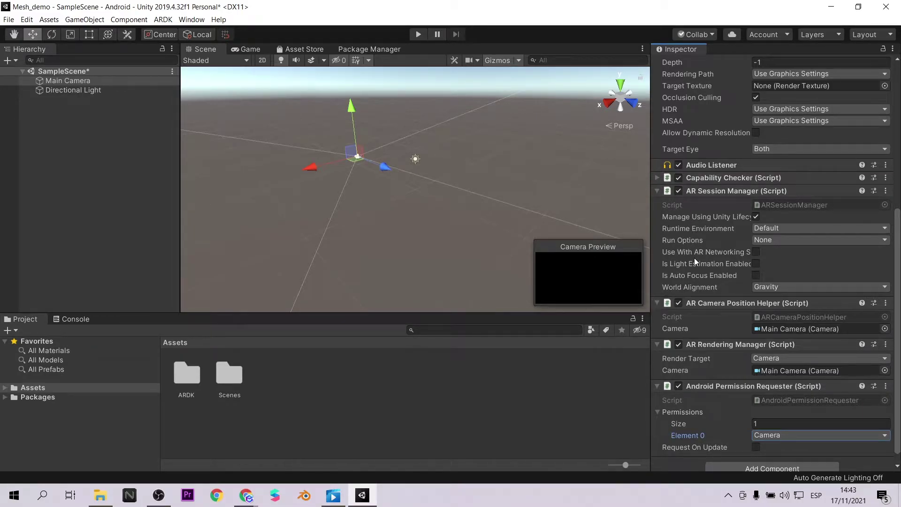
scroll(688, 419, down, 1)
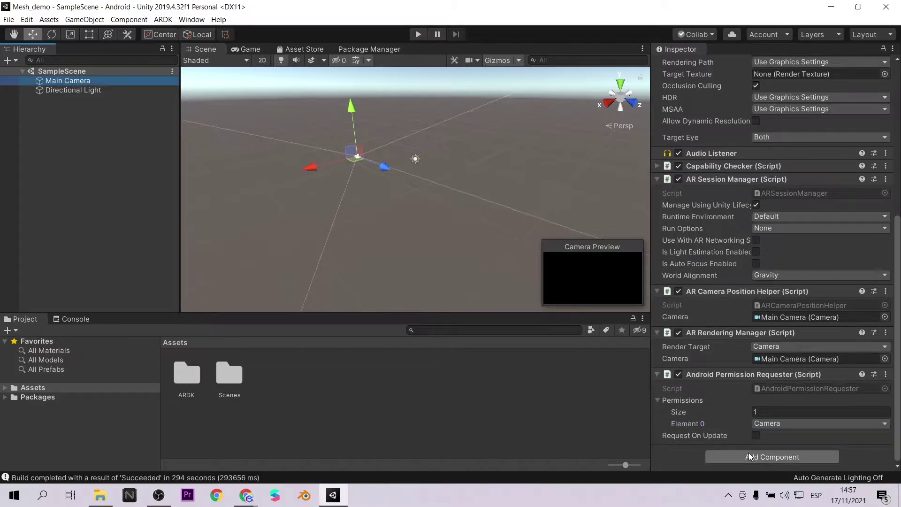
Step: Add an AR Plane Manager to the Main Camera with PlanePrefab as its plane prefab
click(749, 456)
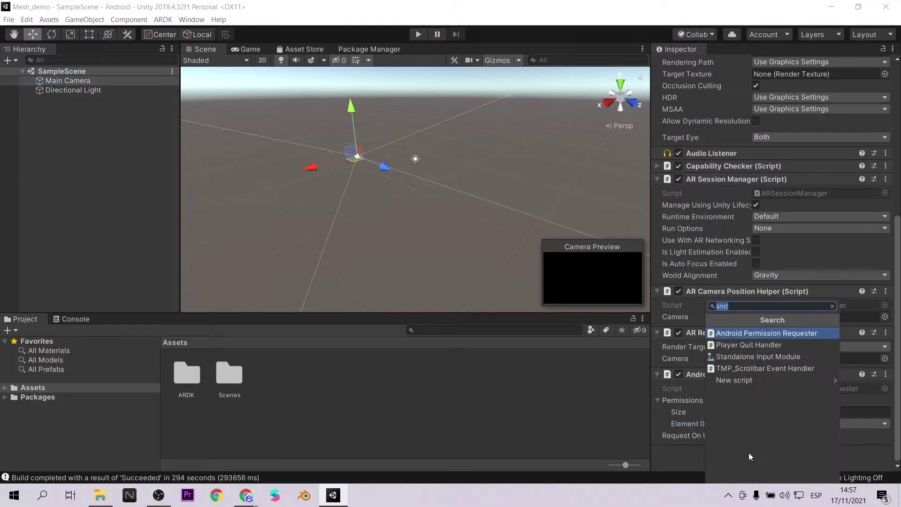
text(ar pl)
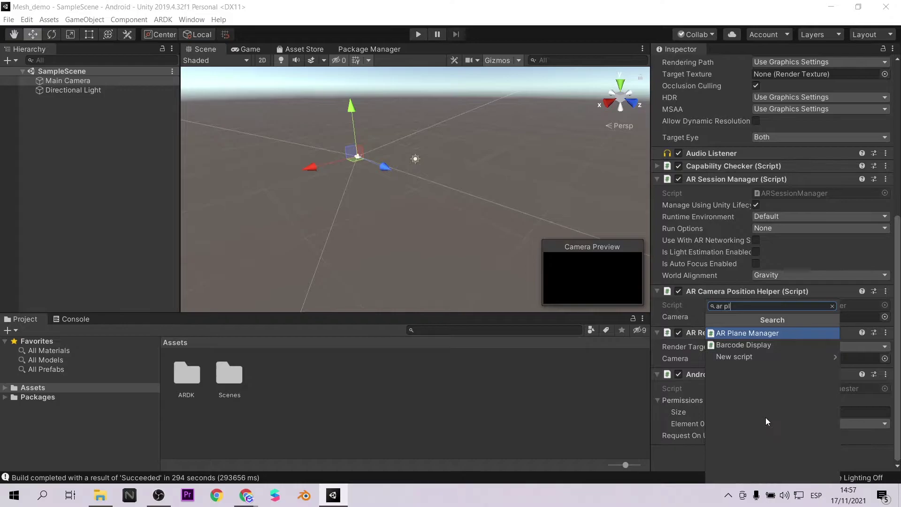
click(787, 331)
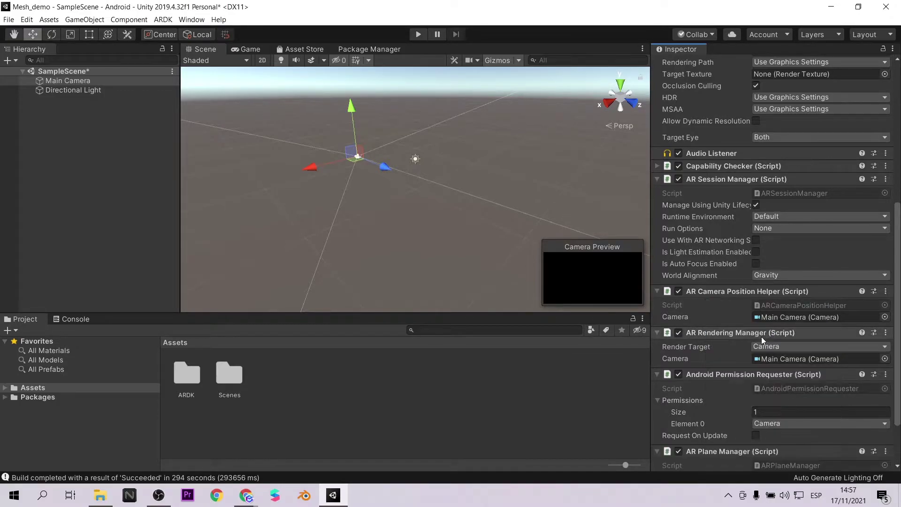
scroll(731, 439, down, 2)
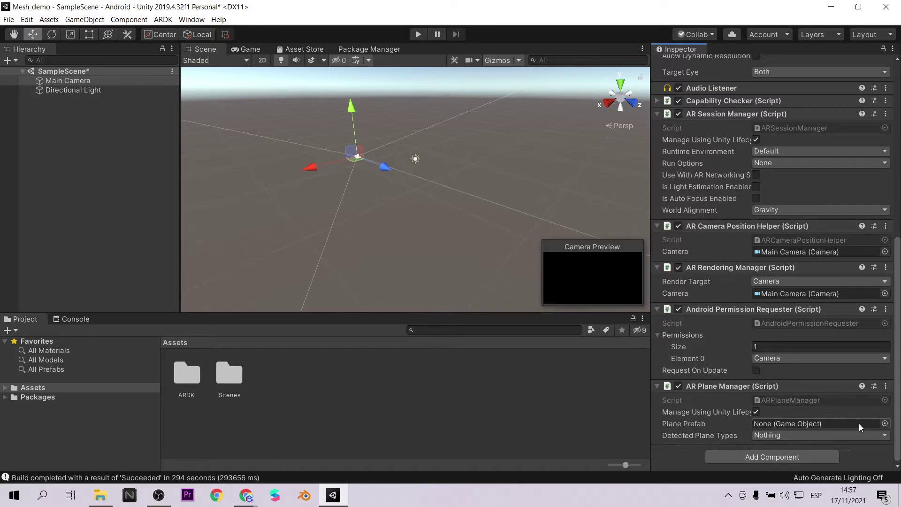
click(885, 424)
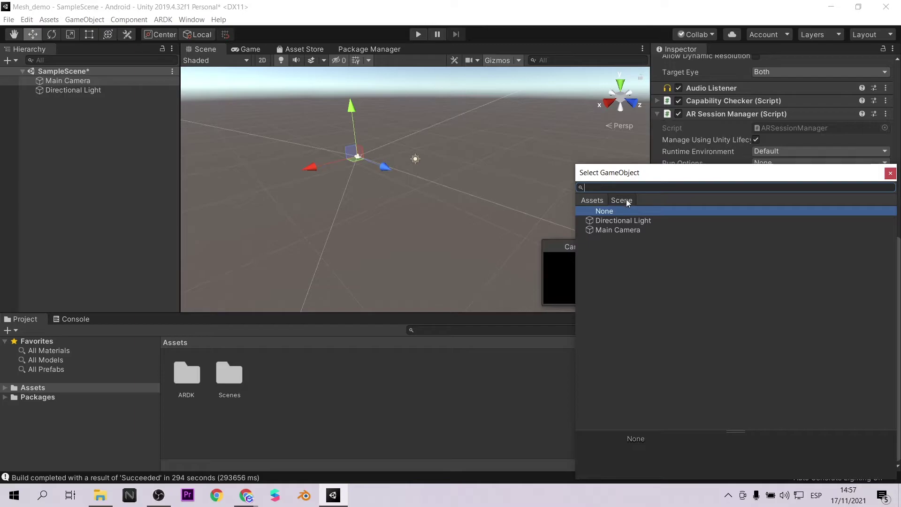
click(593, 200)
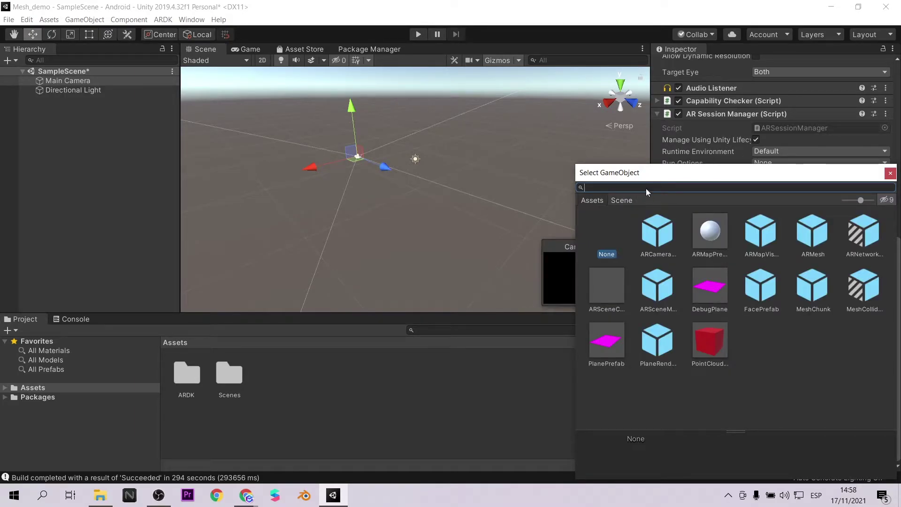
text(pla)
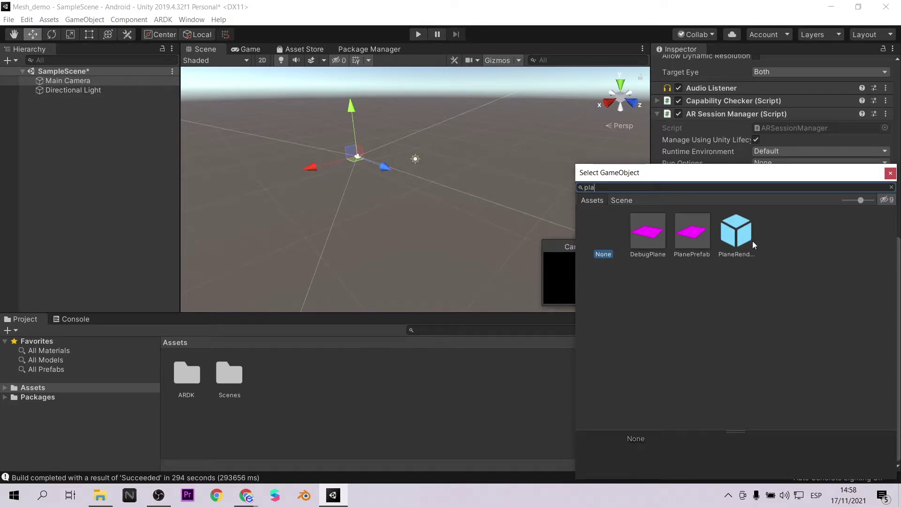
click(699, 235)
double_click(699, 236)
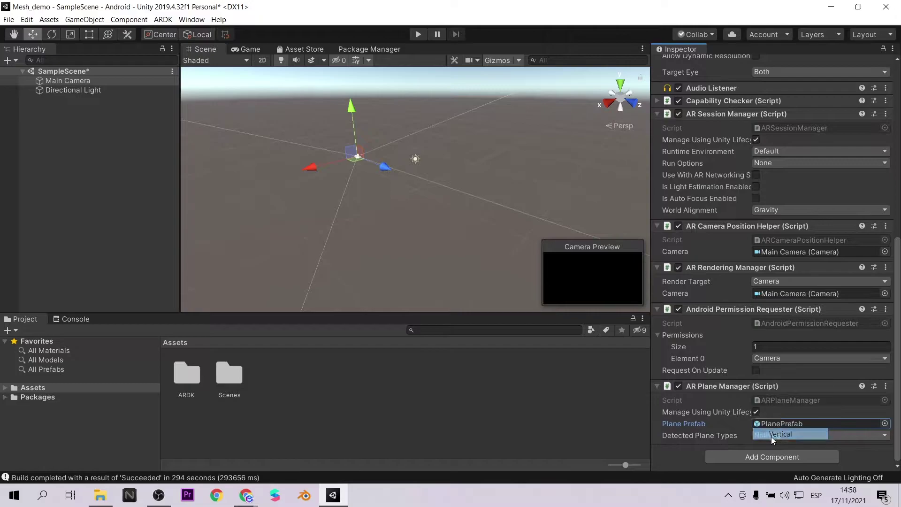
Step: Try the Vertical, Horizontal and Everything detected plane types, then set it to Nothing
click(769, 437)
click(775, 435)
click(776, 435)
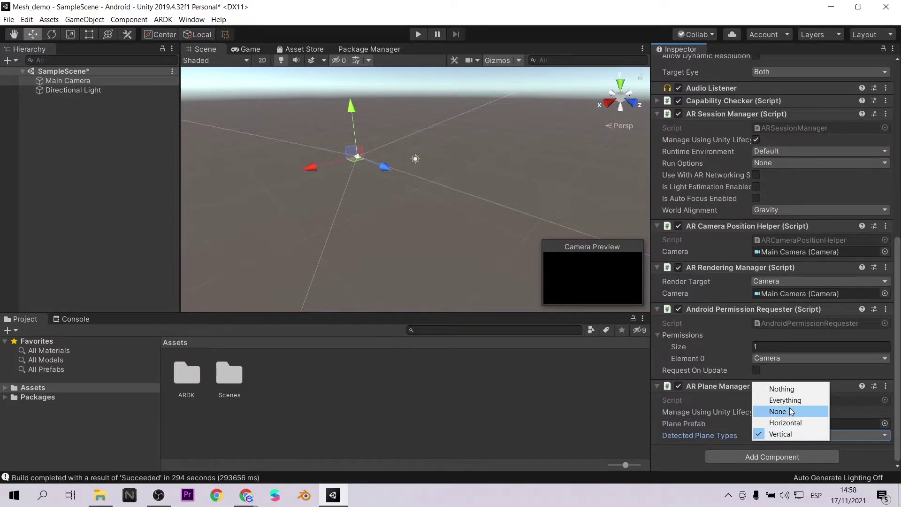
click(781, 422)
click(775, 436)
click(785, 400)
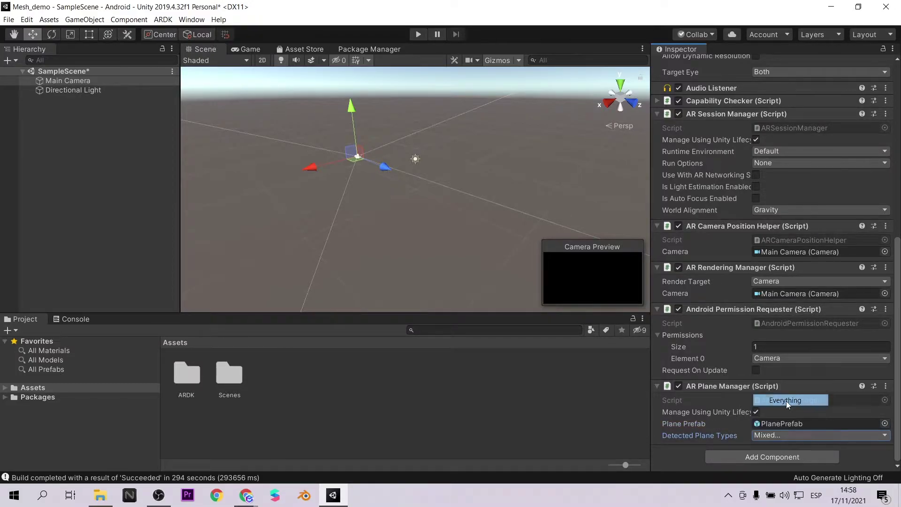
click(781, 435)
click(777, 389)
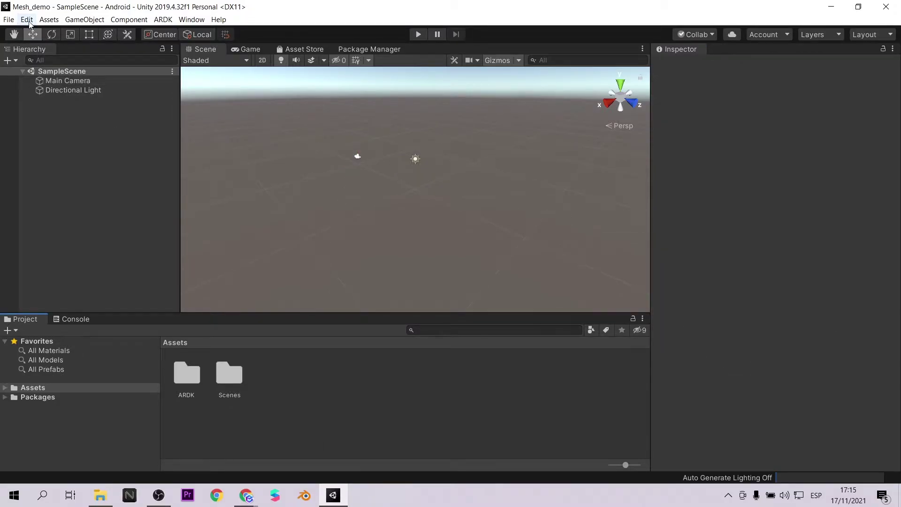
Step: Import the ardk-examples-1.0.1 custom package from the tutorial folder and confirm the import
click(26, 19)
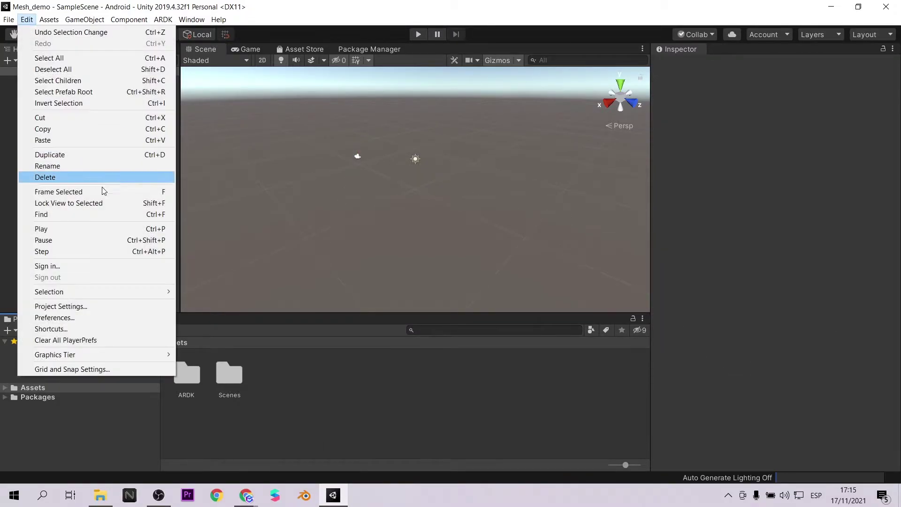
mouse_move(40, 18)
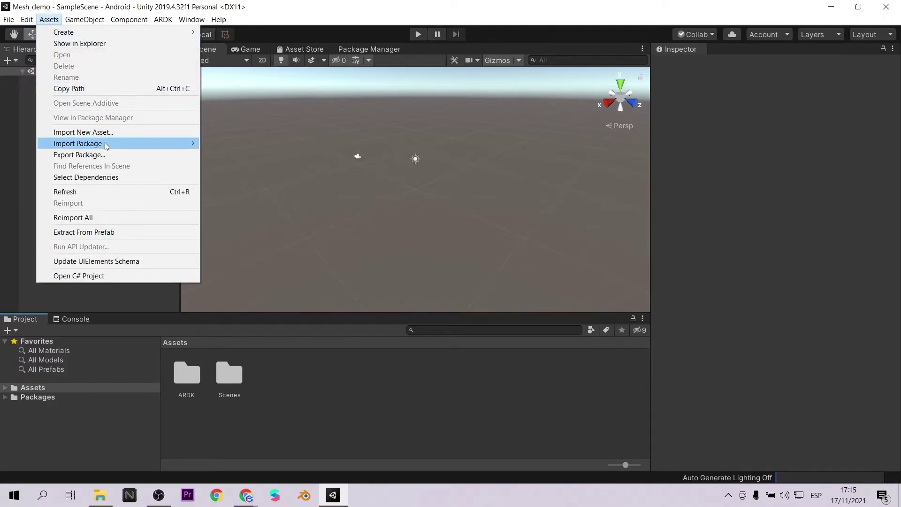
mouse_move(107, 146)
click(218, 145)
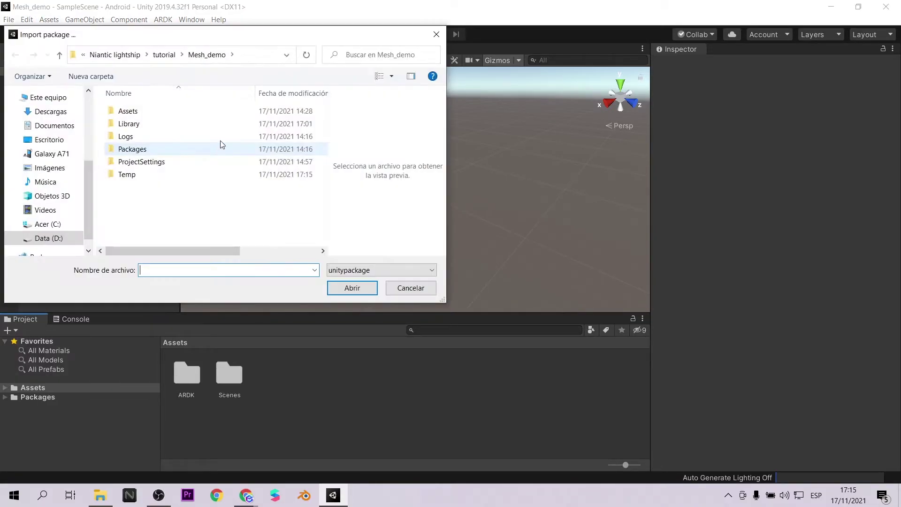
click(164, 55)
click(190, 191)
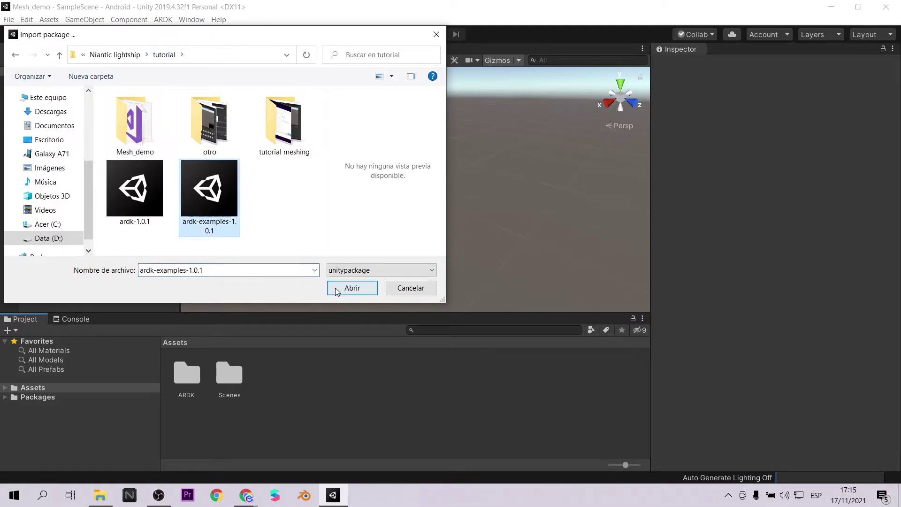
click(336, 290)
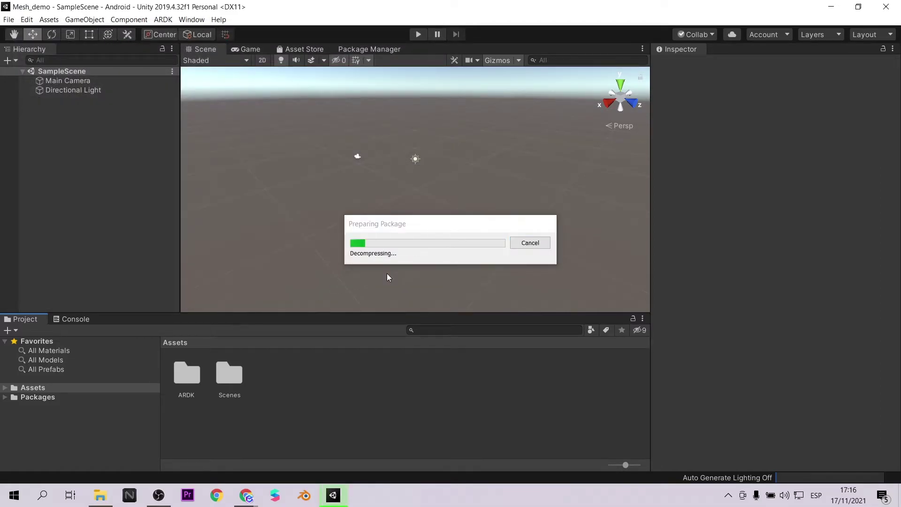
click(458, 458)
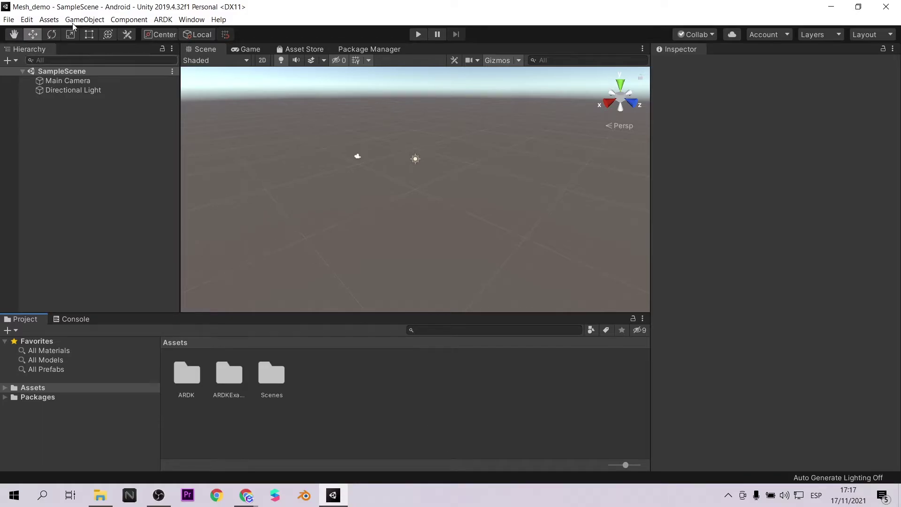
Step: Name User Layer 8 'ARDK_MockWorld' in Tags and Layers, then close Project Settings
click(27, 19)
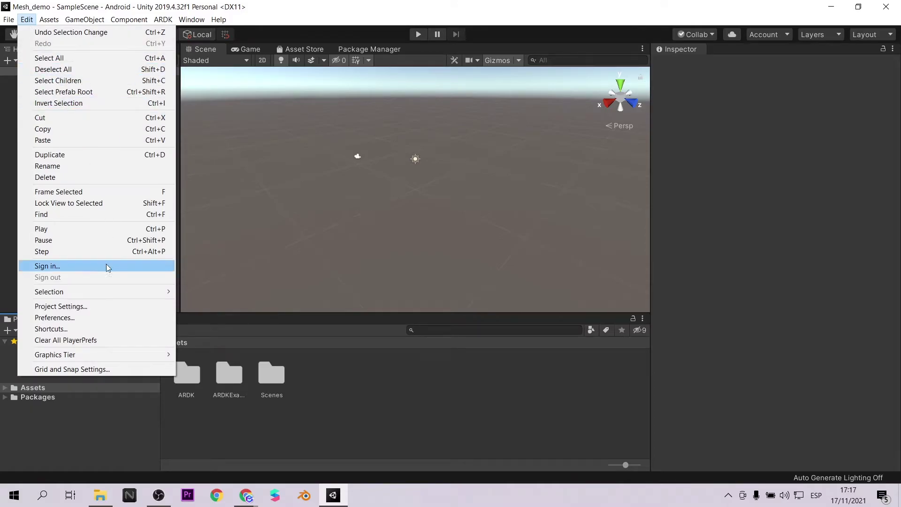
click(86, 307)
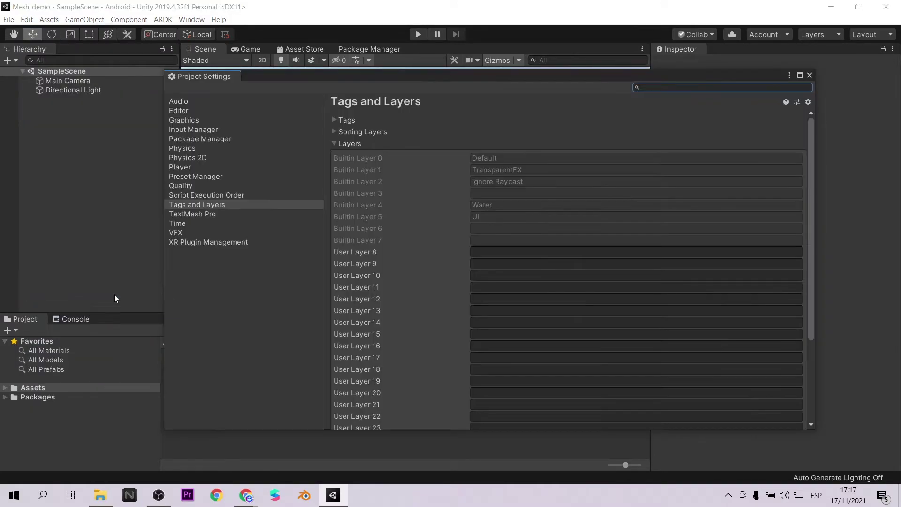
click(210, 202)
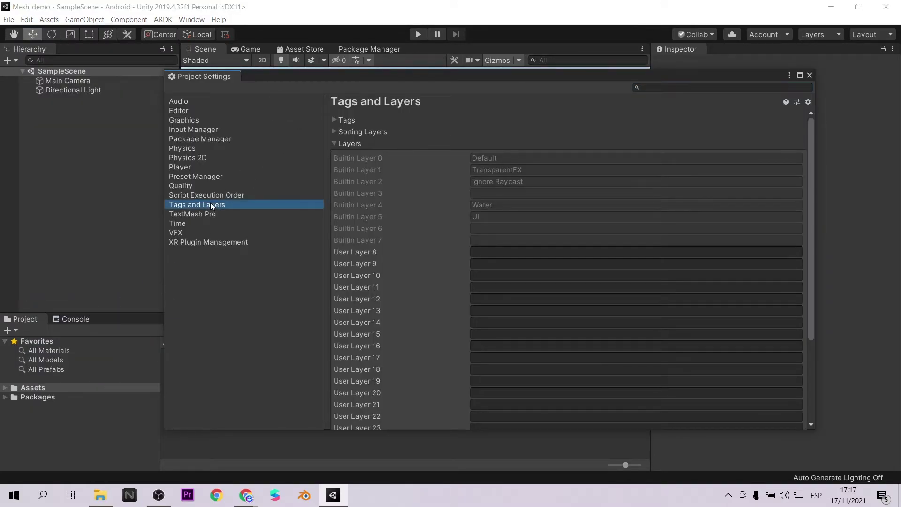
click(487, 252)
text(ARDK_MockWorld)
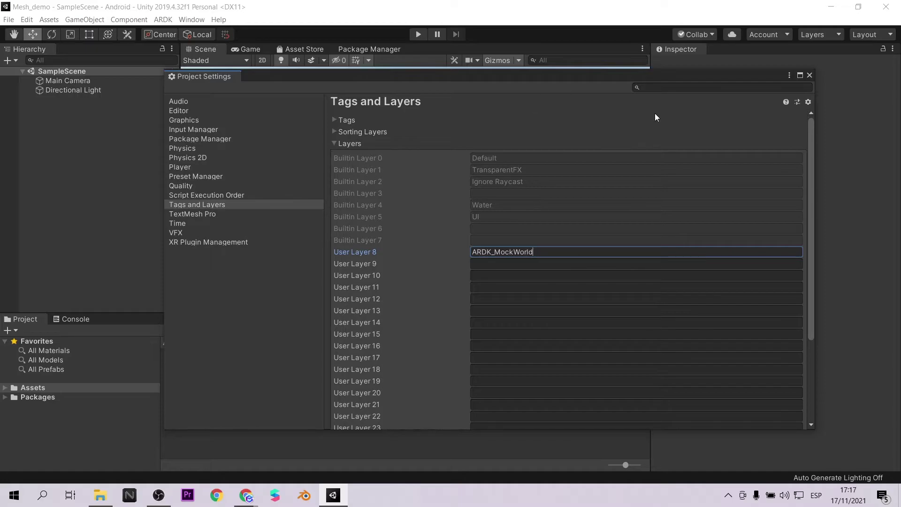
click(810, 76)
click(68, 156)
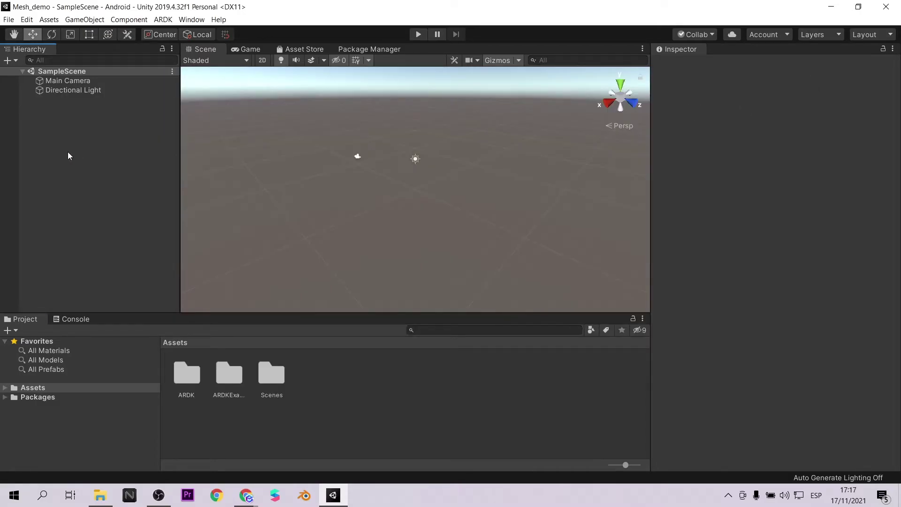
Step: Select the Main Camera and add an AR Cursor Renderer component
double_click(227, 381)
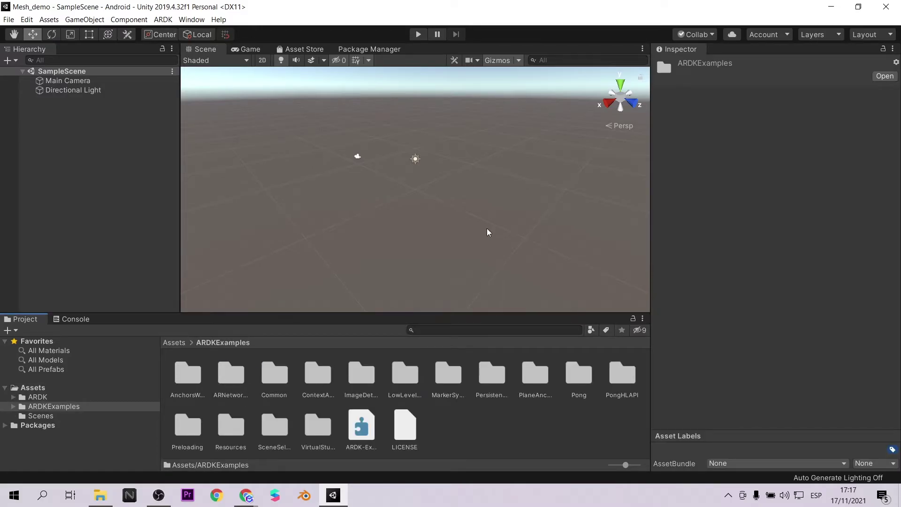
click(70, 82)
scroll(728, 301, down, 10)
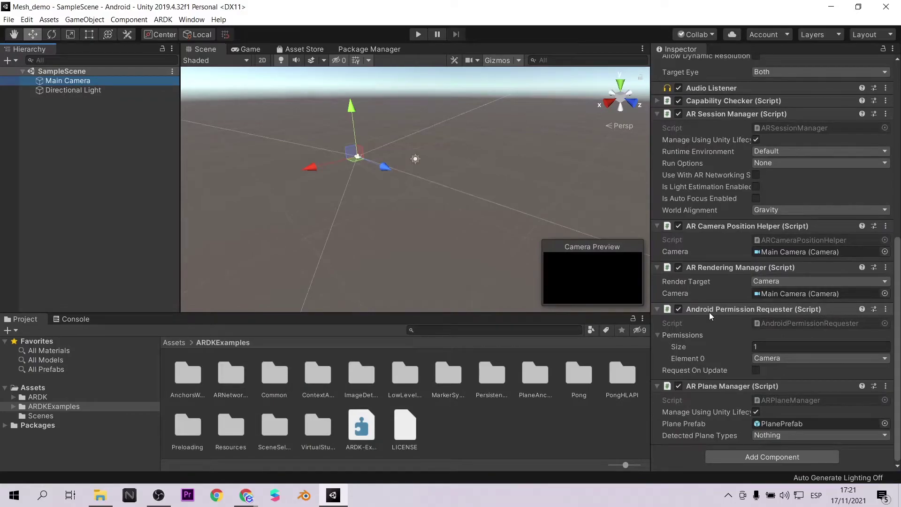
click(737, 457)
text(ar)
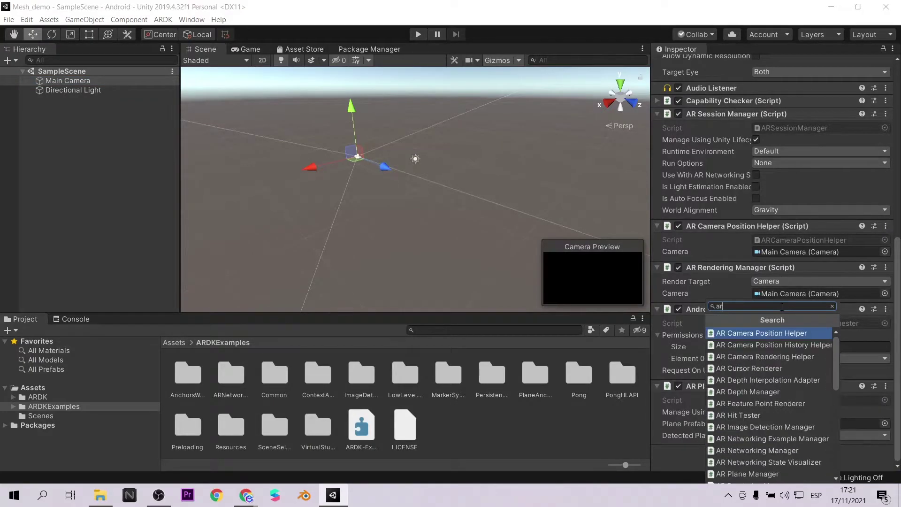
text( cu)
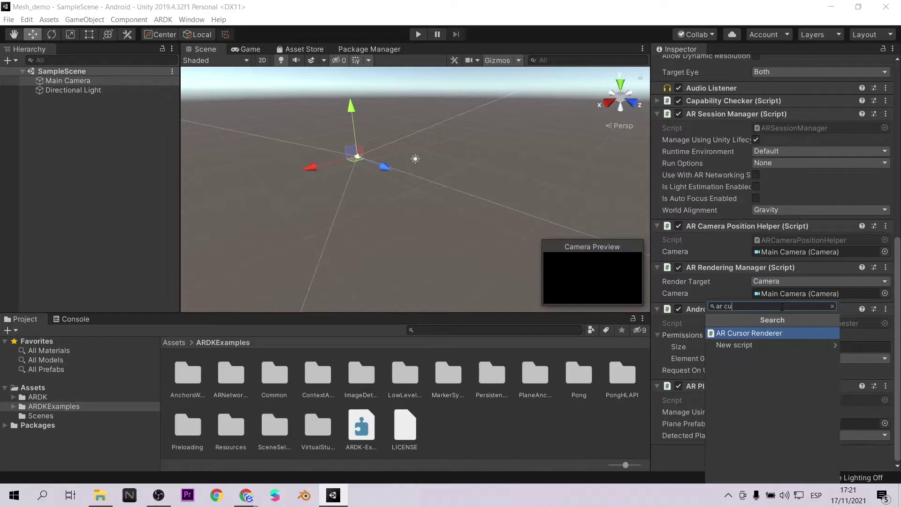
text(r)
click(779, 332)
scroll(751, 371, down, 2)
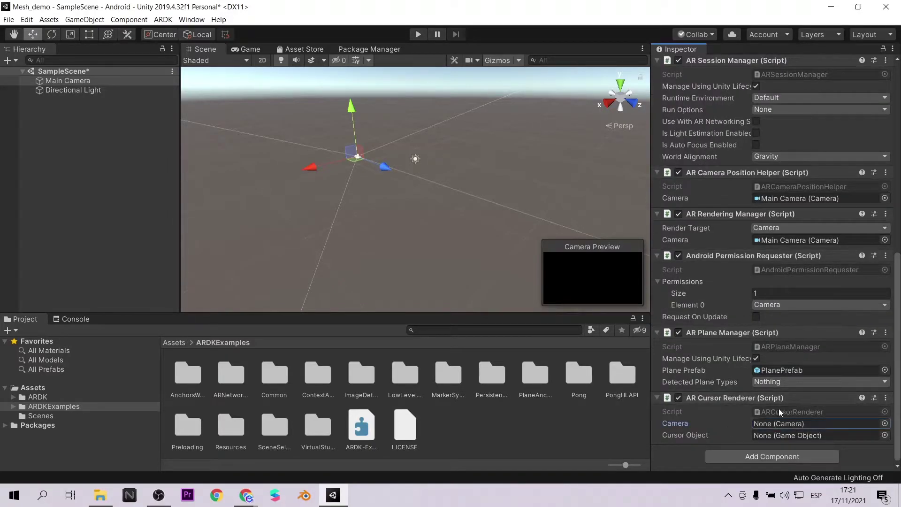
Step: Set the cursor renderer's Camera to Main Camera and Cursor Object to SmallCube
click(885, 423)
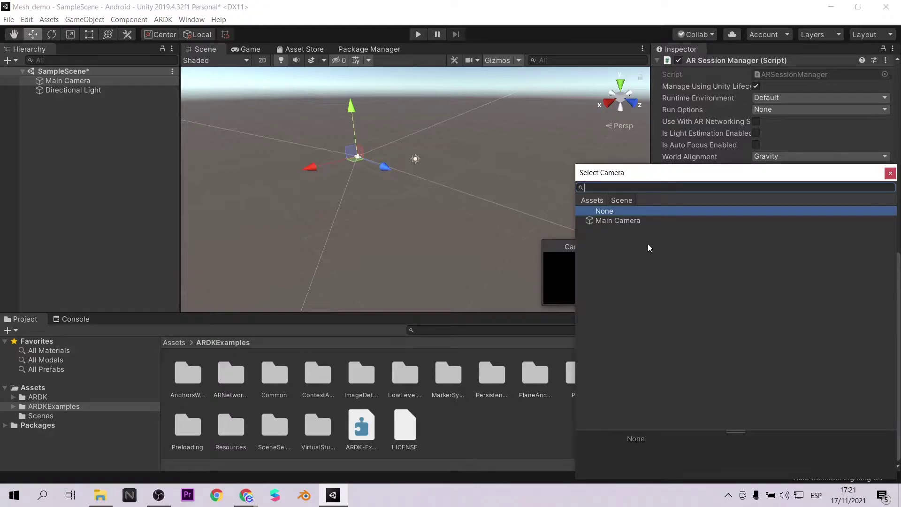
double_click(612, 222)
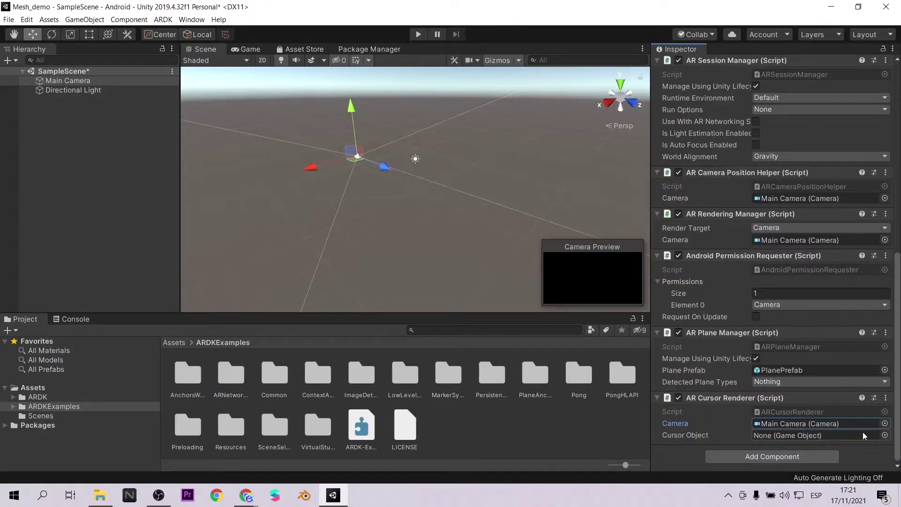
click(885, 435)
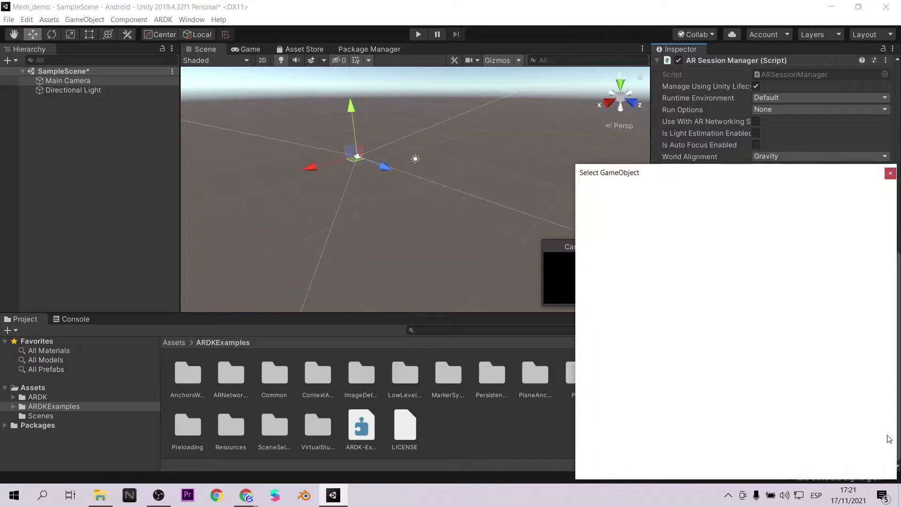
click(592, 201)
click(610, 191)
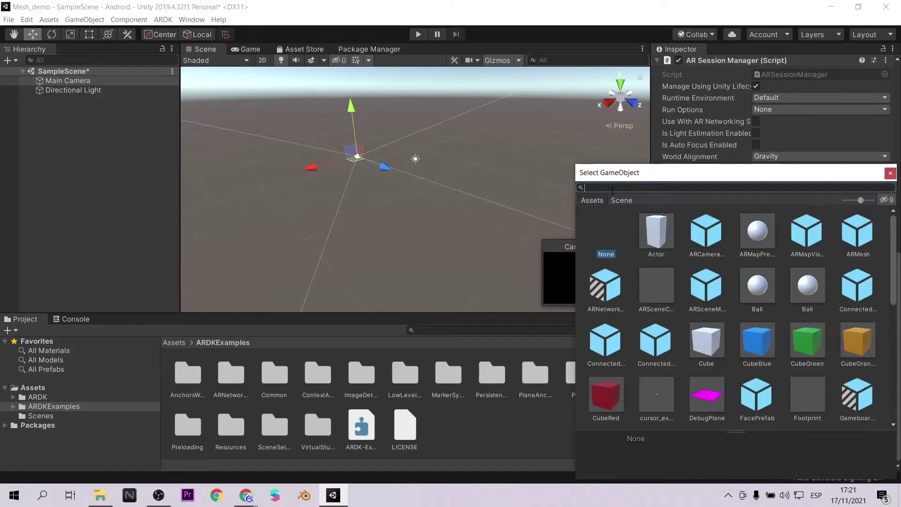
text(small)
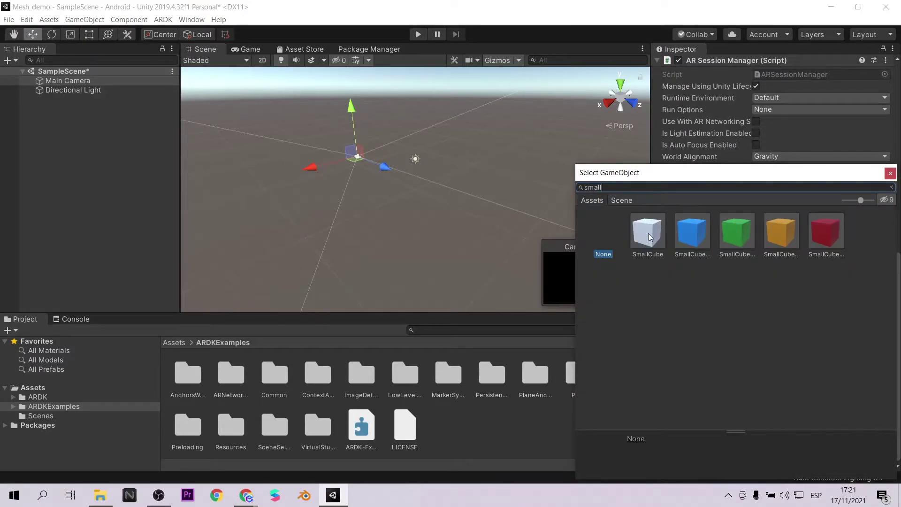
double_click(649, 234)
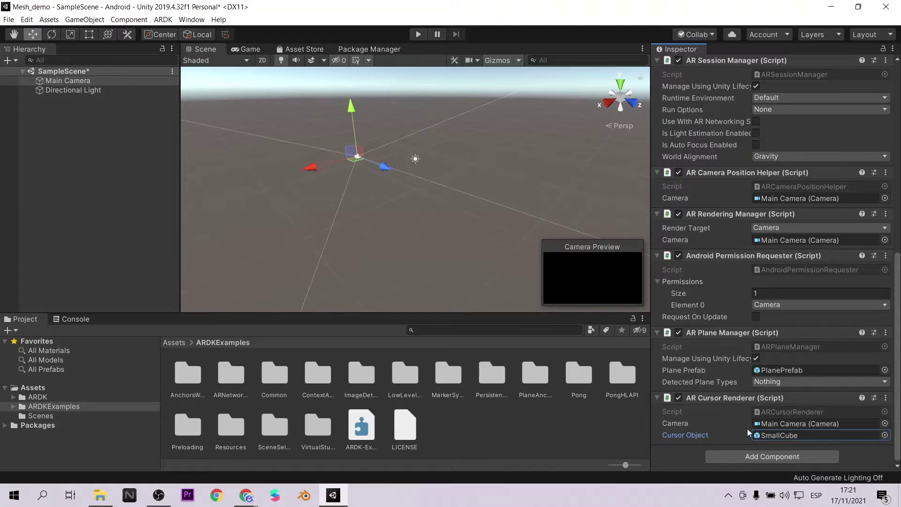
Step: Add an AR Hit Tester component to the Main Camera
click(748, 459)
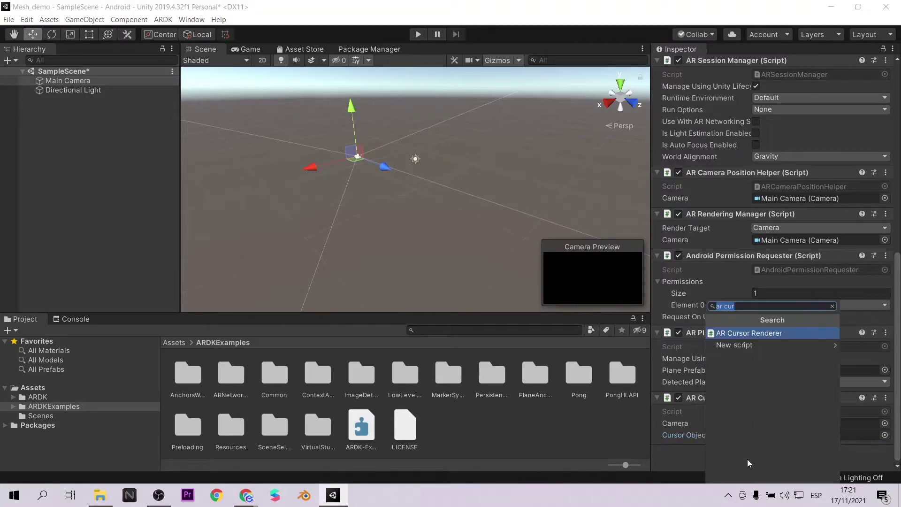
text(ar hit)
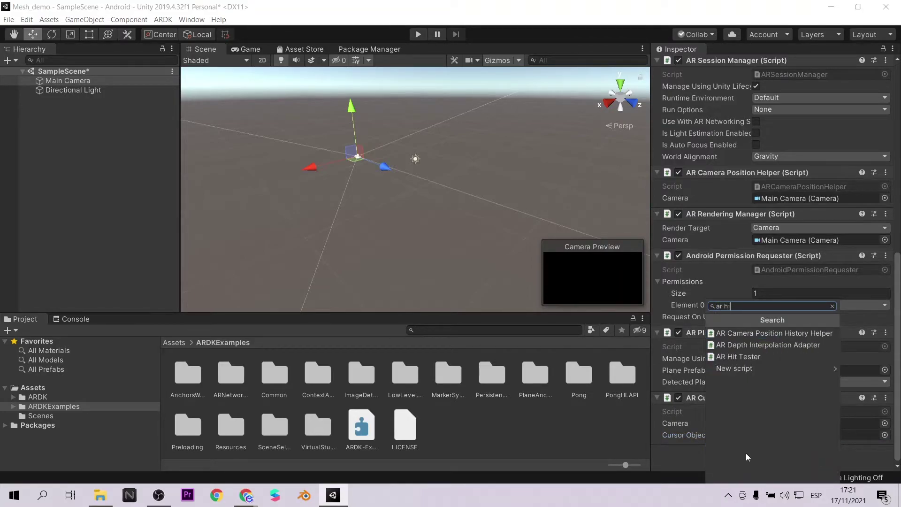
click(791, 333)
scroll(706, 423, down, 3)
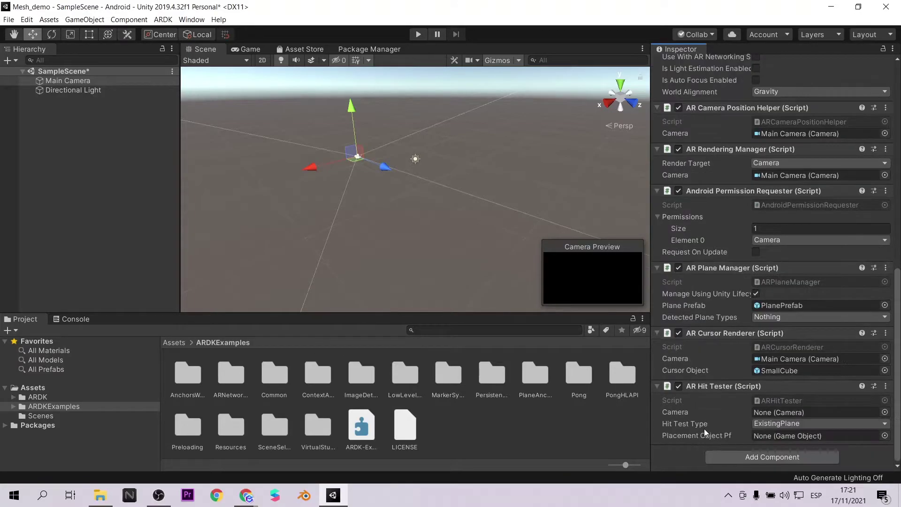
Step: Set the hit tester's camera to Main Camera and try adding several hit test types
click(885, 412)
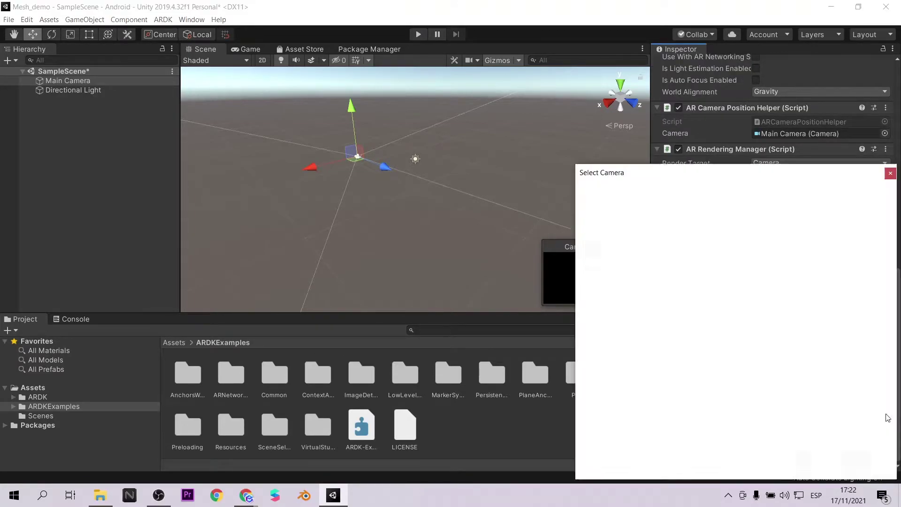
double_click(626, 222)
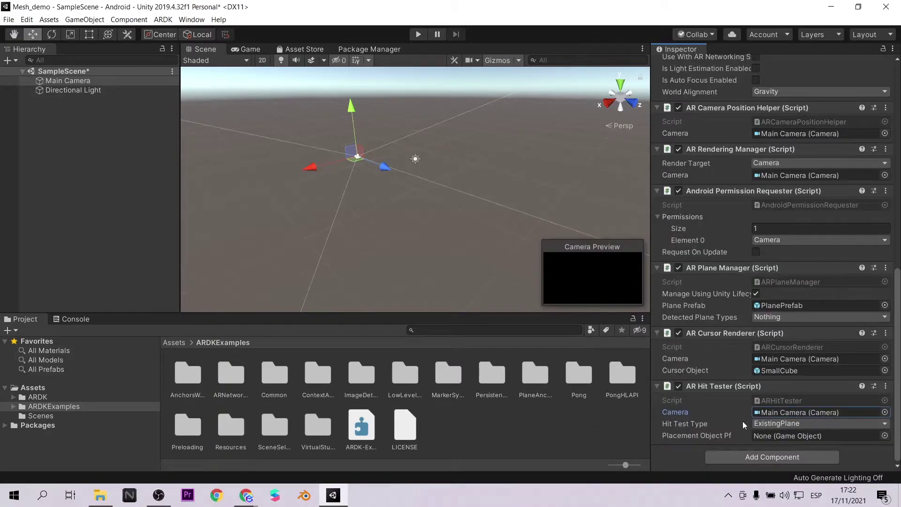
click(774, 424)
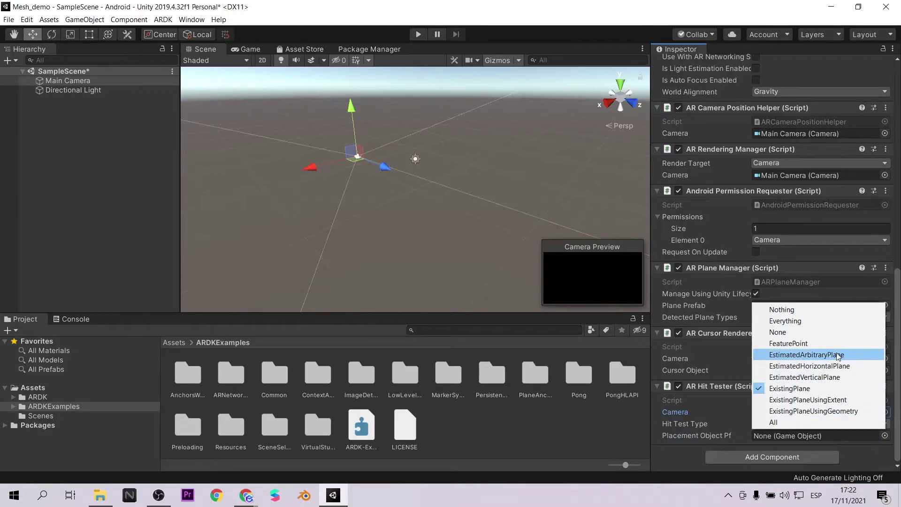
click(850, 399)
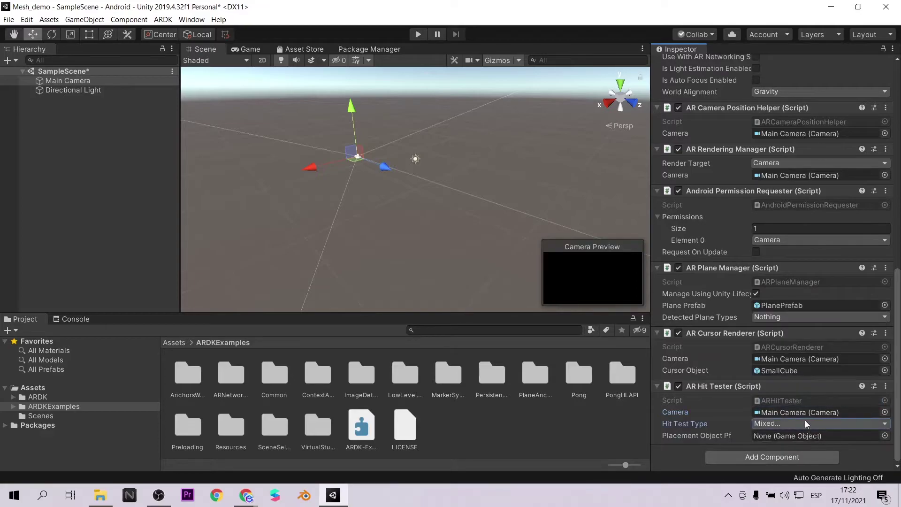
click(804, 422)
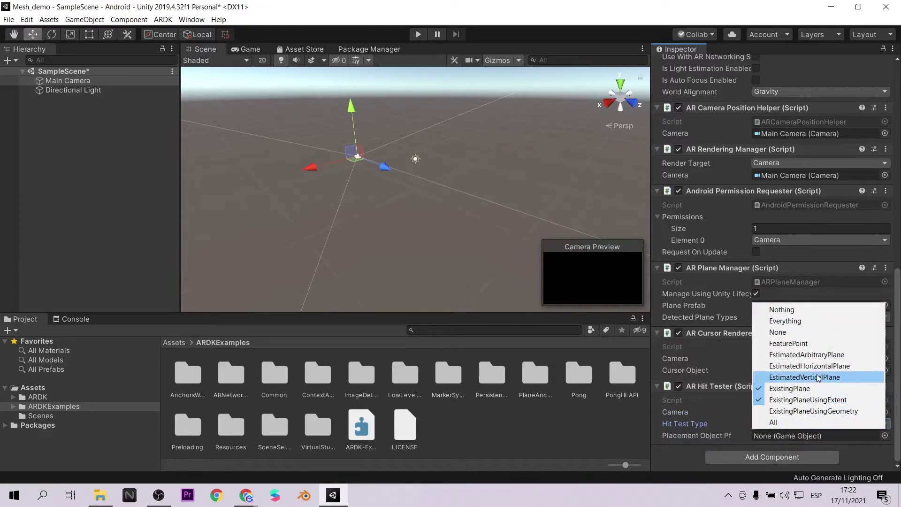
click(818, 377)
click(817, 423)
click(817, 370)
click(804, 423)
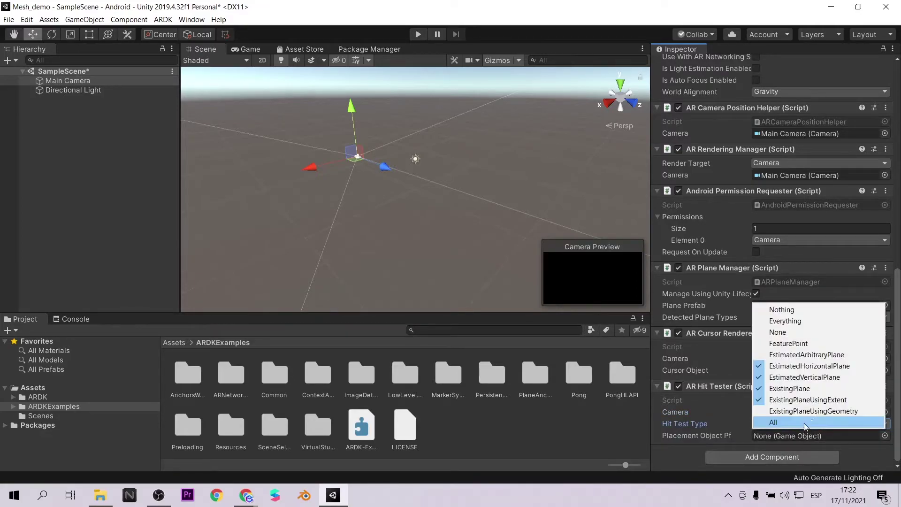
click(798, 354)
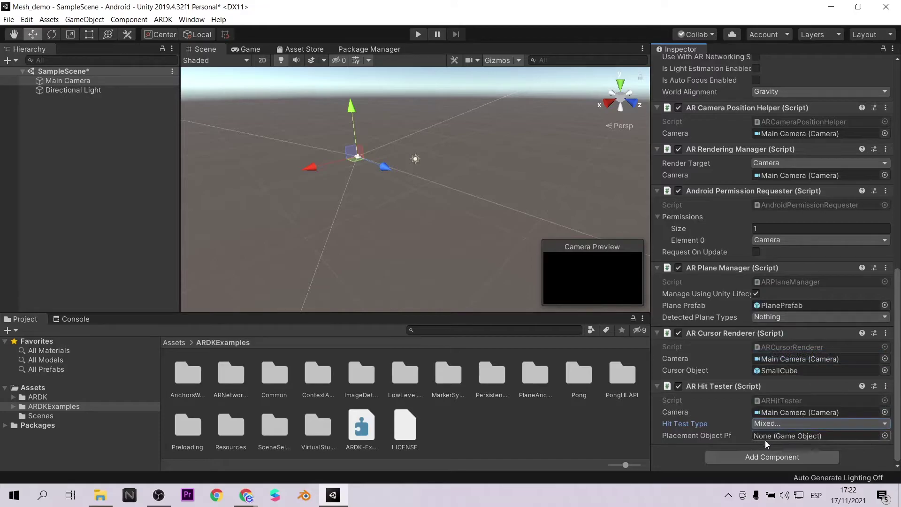
Step: Make SmallCube the hit tester's Placement Object Pf
click(885, 436)
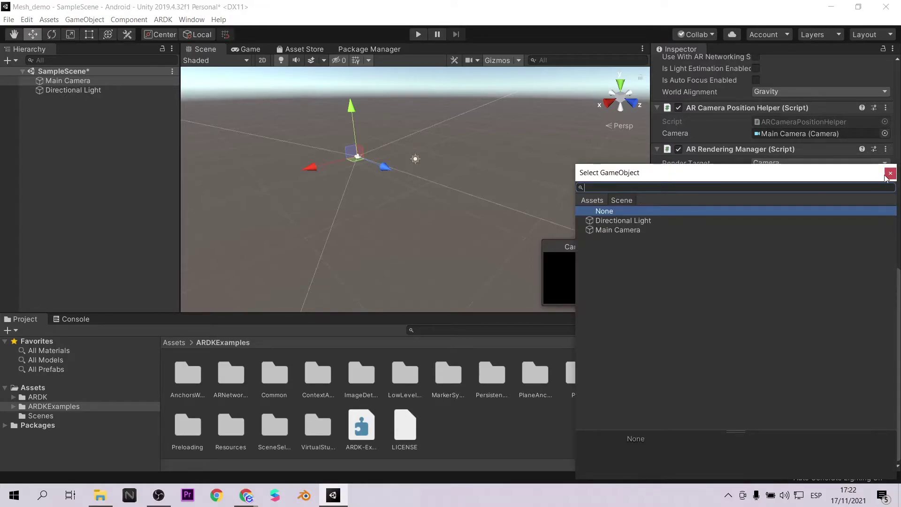
text(s)
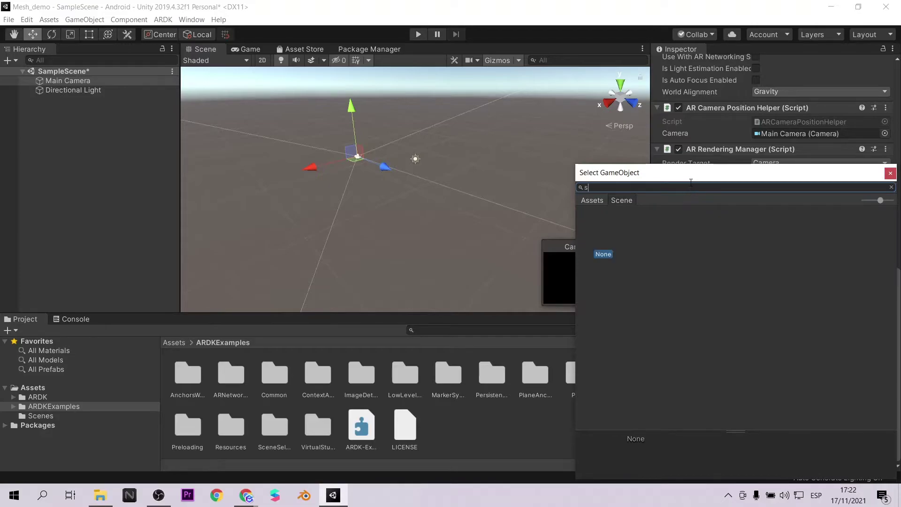
text(mall)
click(890, 173)
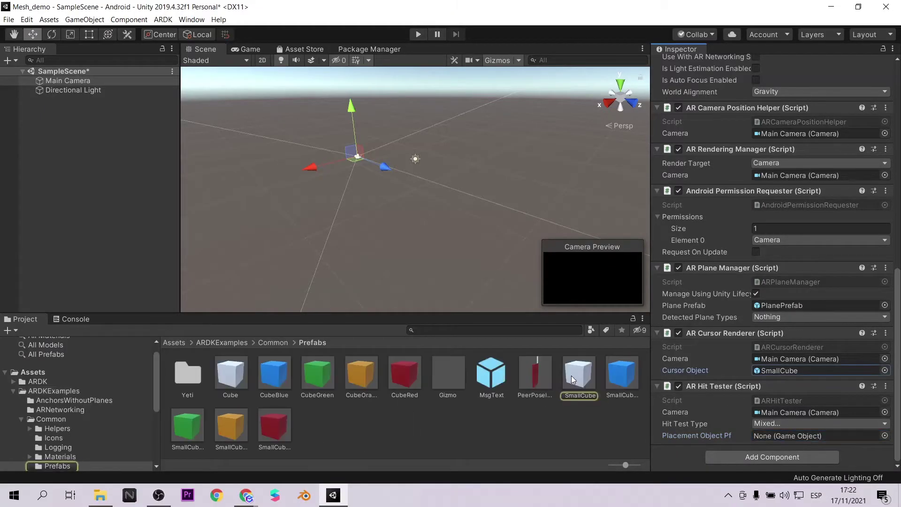
drag(579, 376, 770, 435)
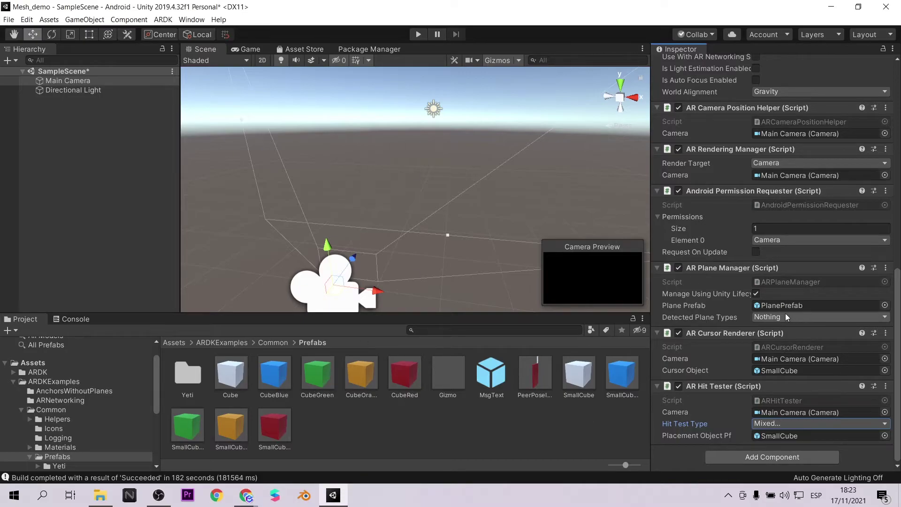
Step: Detect only Horizontal planes and limit the hit test type to ExistingPlane
click(770, 316)
click(789, 364)
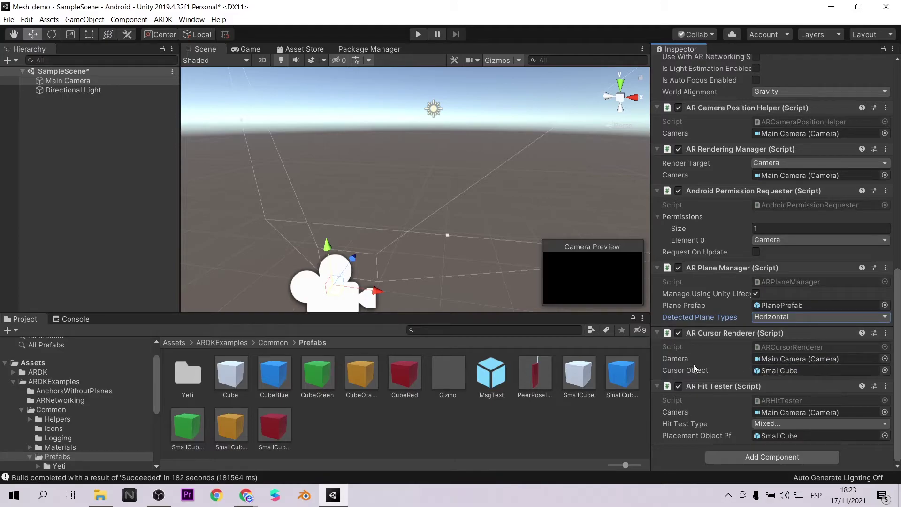
click(774, 425)
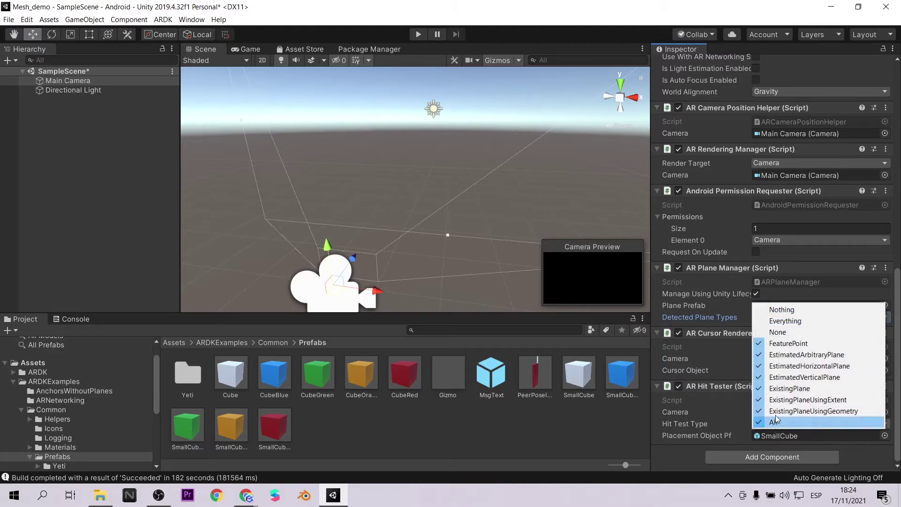
click(782, 310)
click(773, 425)
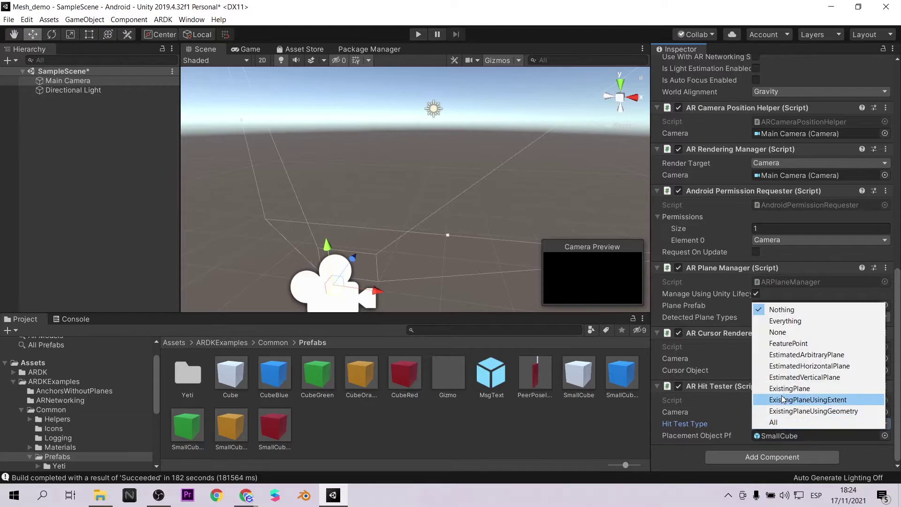
click(781, 390)
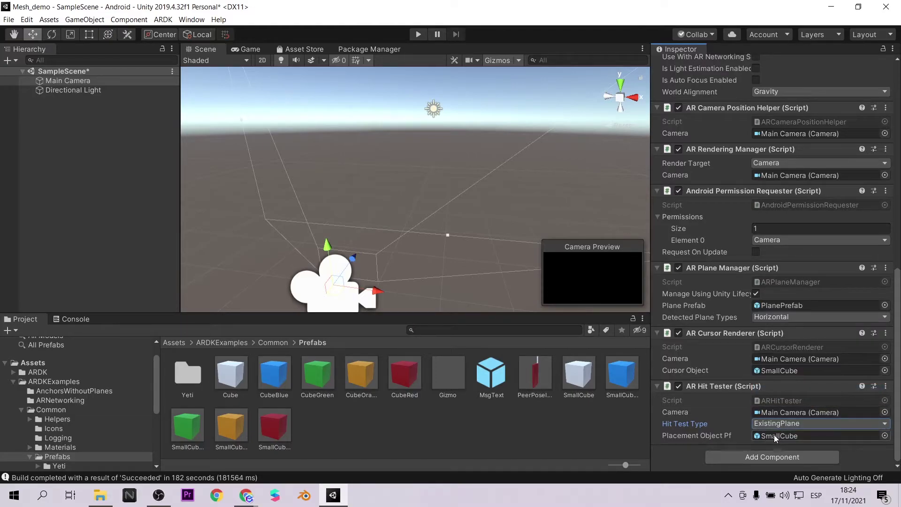
click(192, 372)
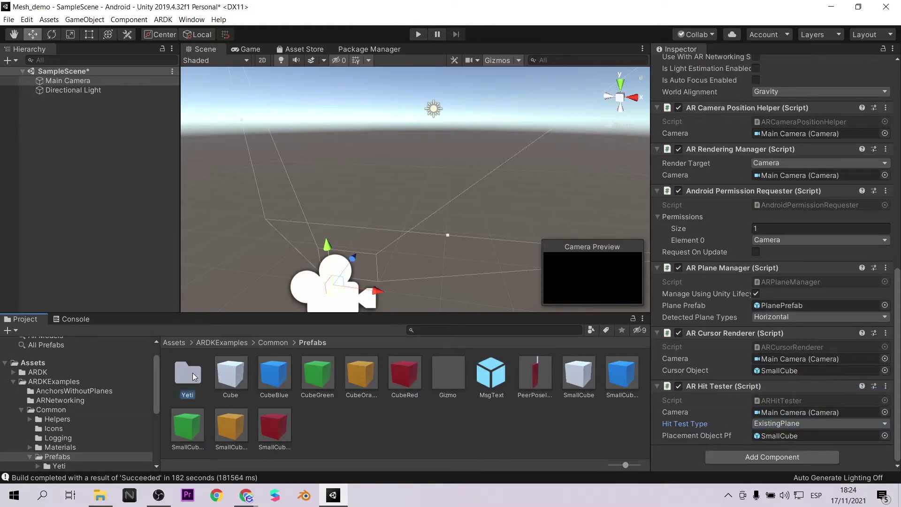
double_click(192, 373)
mouse_move(229, 374)
mouse_down()
mouse_move(125, 148)
mouse_move(93, 137)
mouse_up()
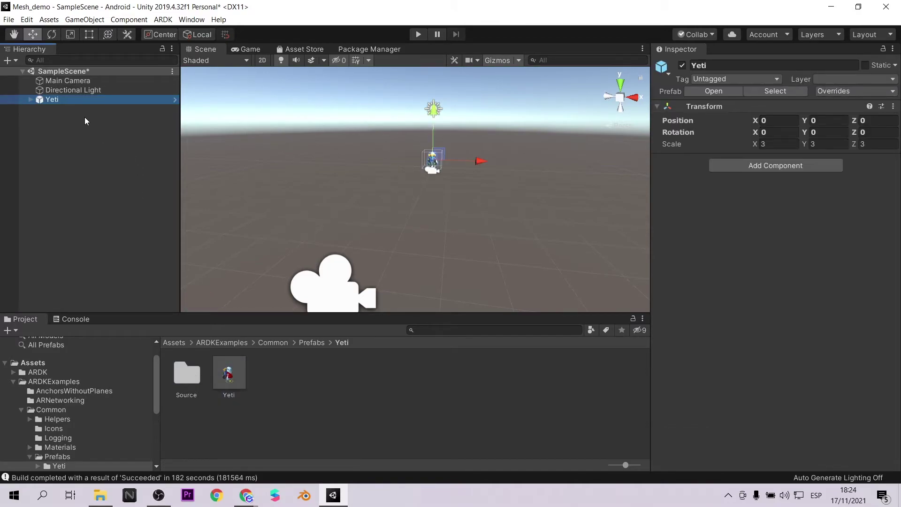
scroll(475, 229, down, 3)
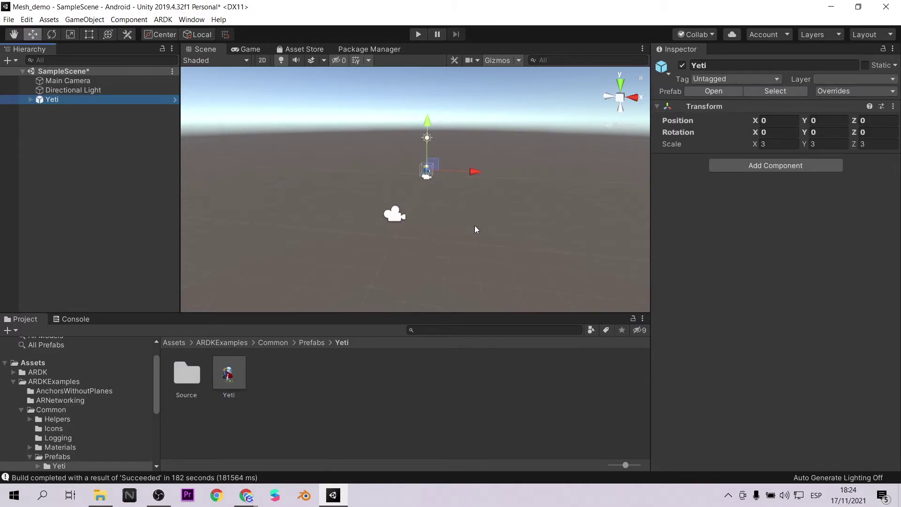
click(59, 84)
double_click(59, 83)
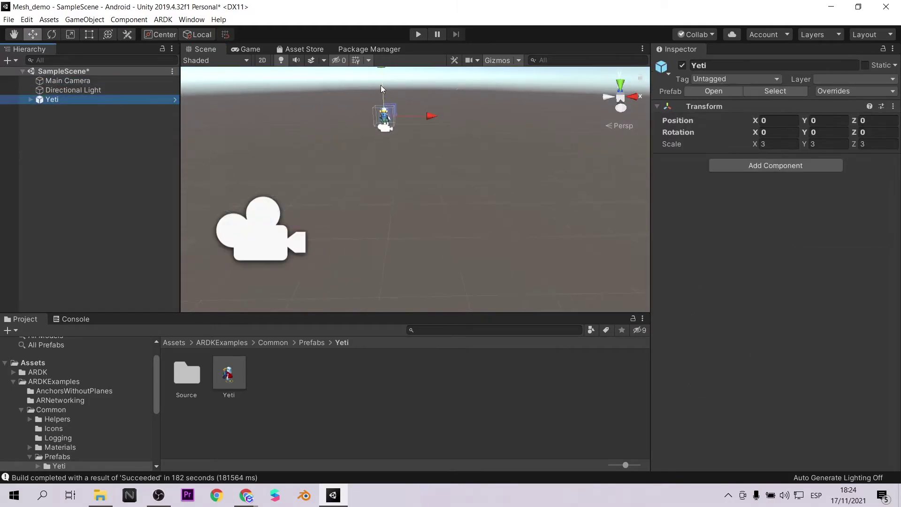
double_click(52, 100)
click(67, 81)
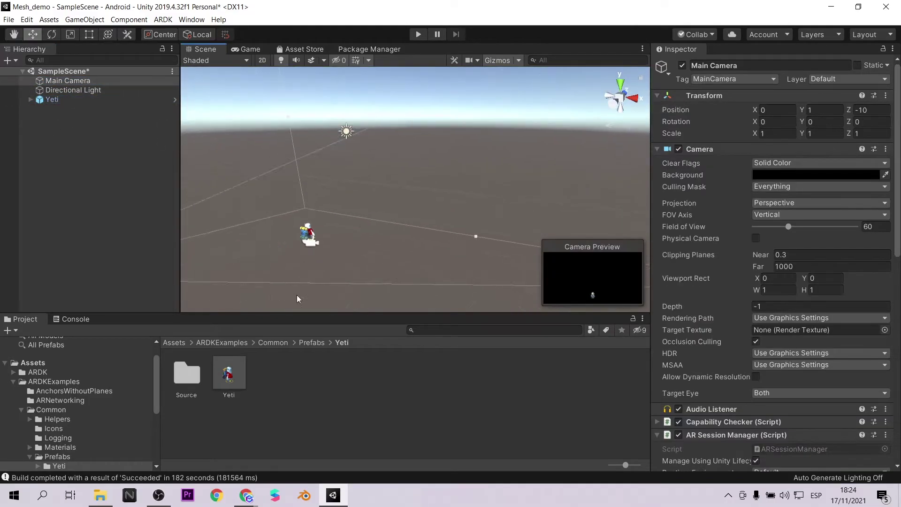
click(53, 100)
click(68, 81)
click(56, 100)
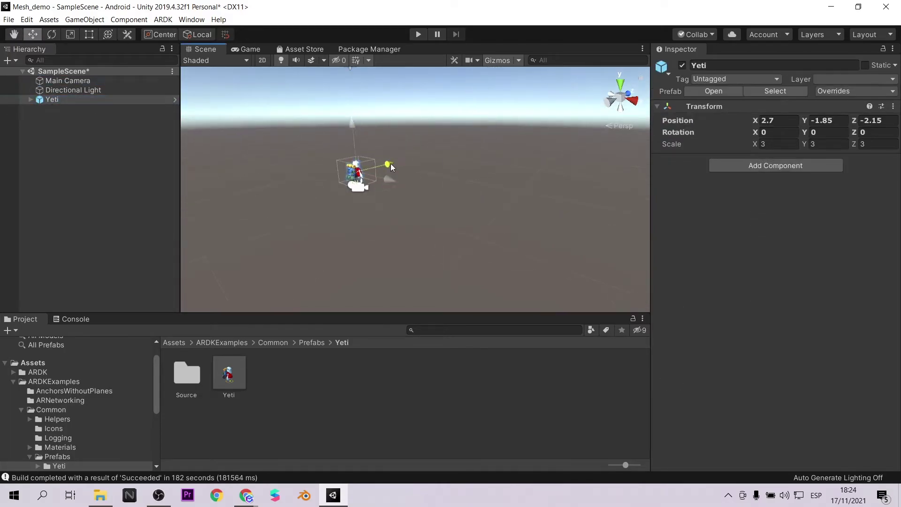
double_click(87, 100)
click(67, 81)
click(52, 99)
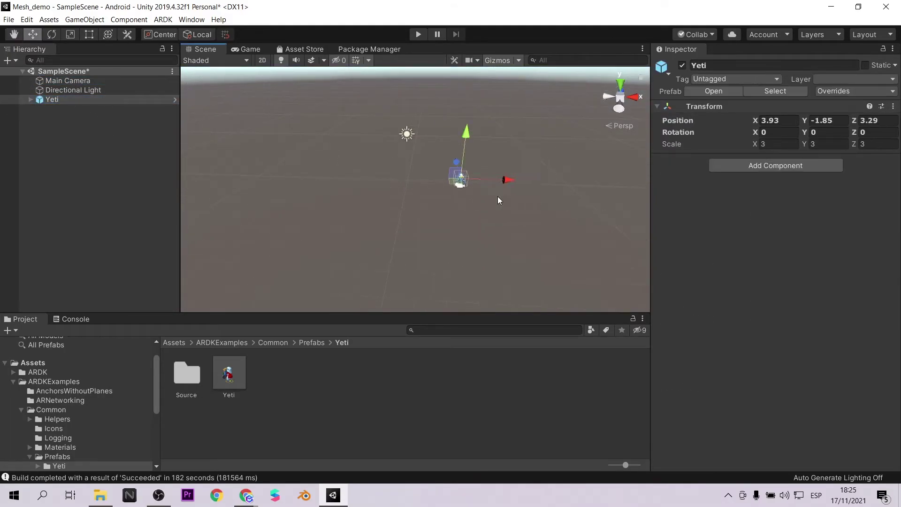
click(68, 81)
click(75, 100)
click(67, 81)
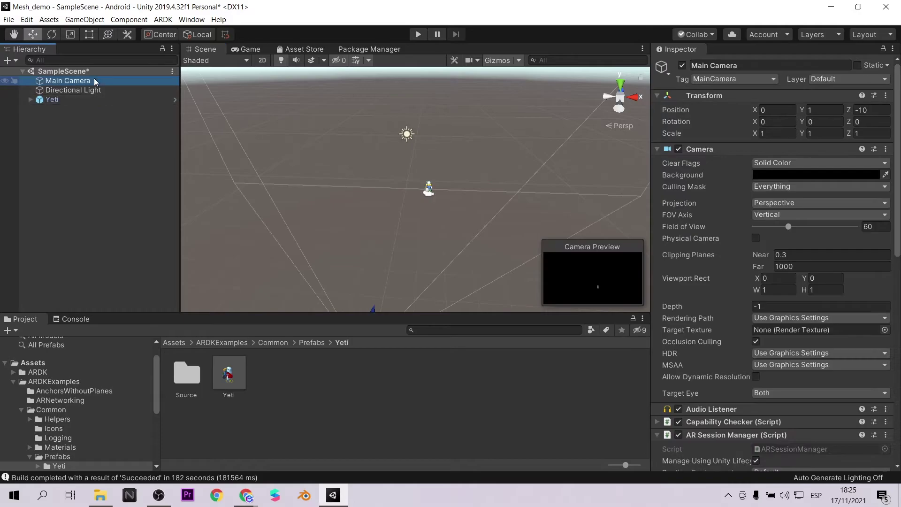
click(52, 99)
click(294, 180)
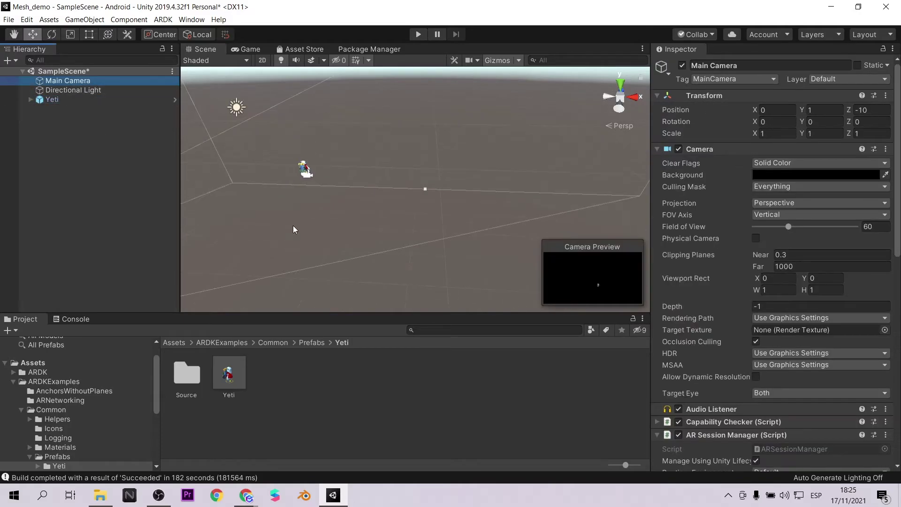
drag(52, 100, 56, 86)
double_click(68, 80)
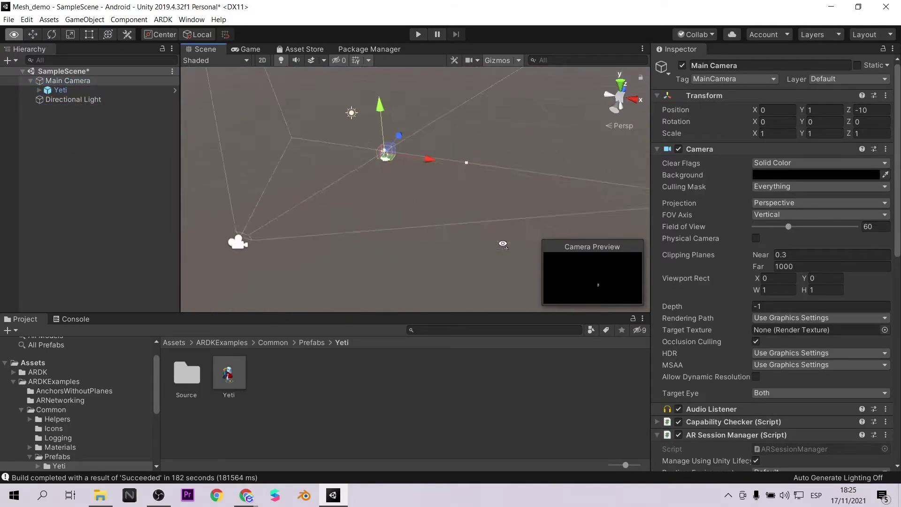
click(60, 90)
mouse_move(447, 111)
mouse_down()
mouse_move(447, 141)
mouse_move(494, 227)
mouse_up()
click(371, 97)
alt+drag(372, 97, 488, 183)
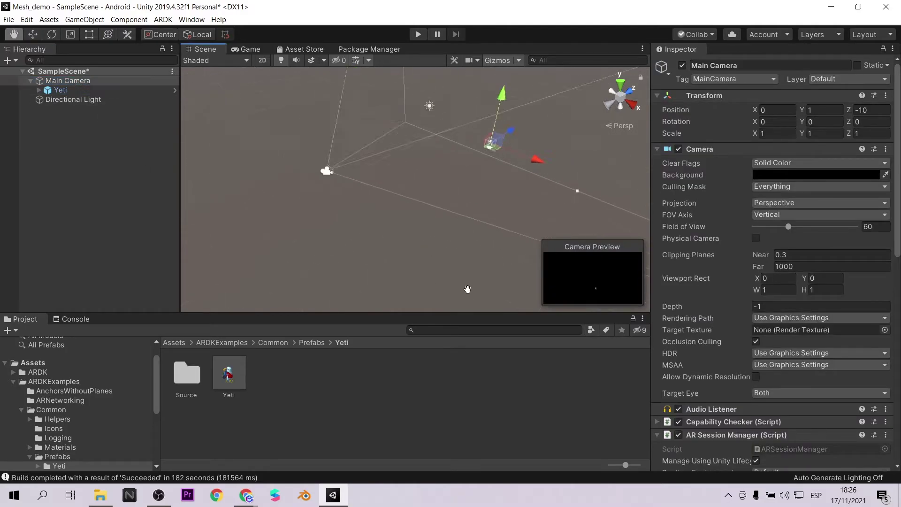
click(60, 90)
key(Delete)
click(67, 80)
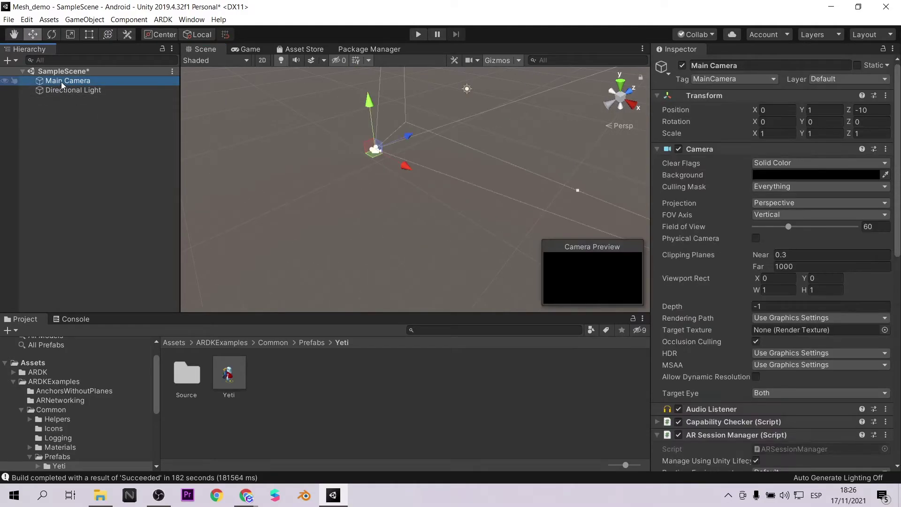
Step: Drag the CubeRed prefab into the hit tester's Placement Object Pf and save the scene
scroll(668, 328, down, 10)
scroll(672, 339, down, 3)
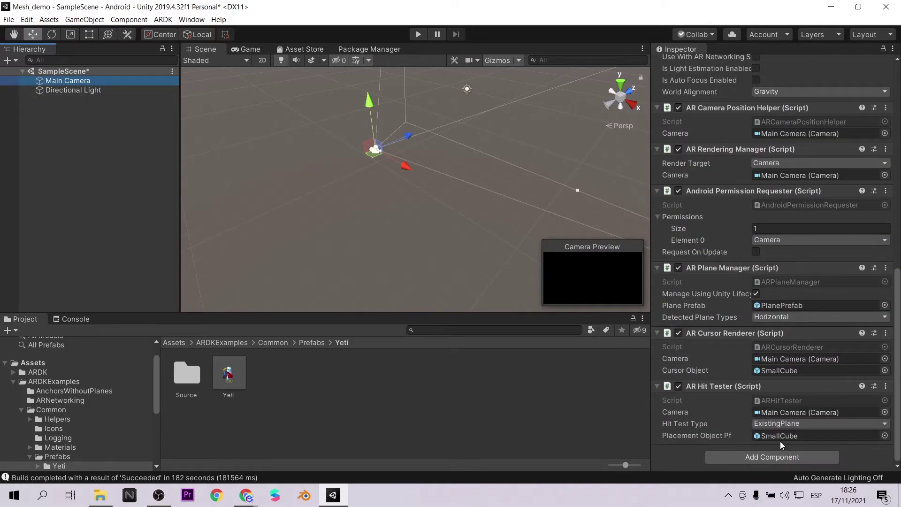
click(313, 343)
drag(266, 424, 790, 437)
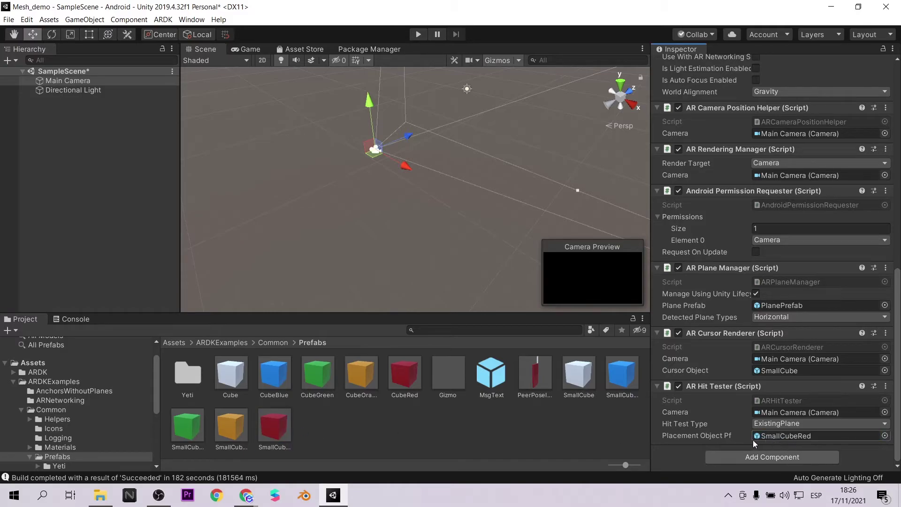
click(526, 379)
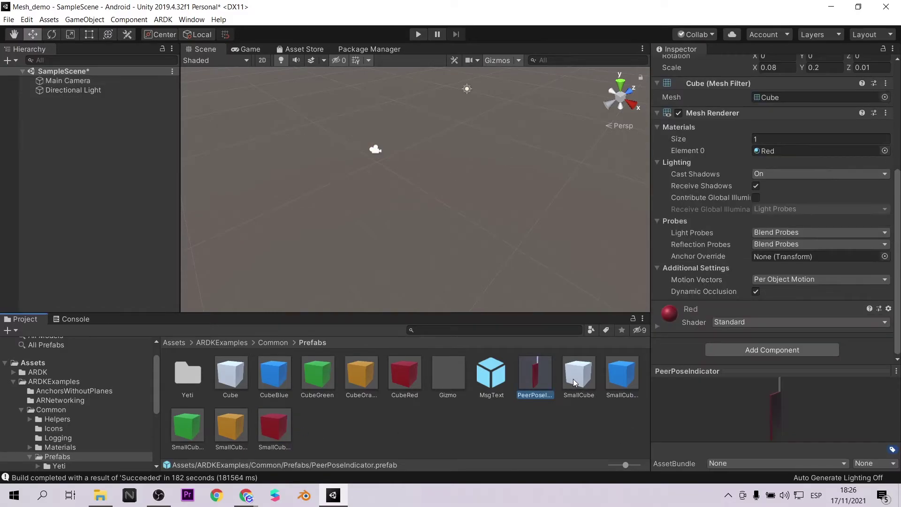
drag(406, 376, 61, 86)
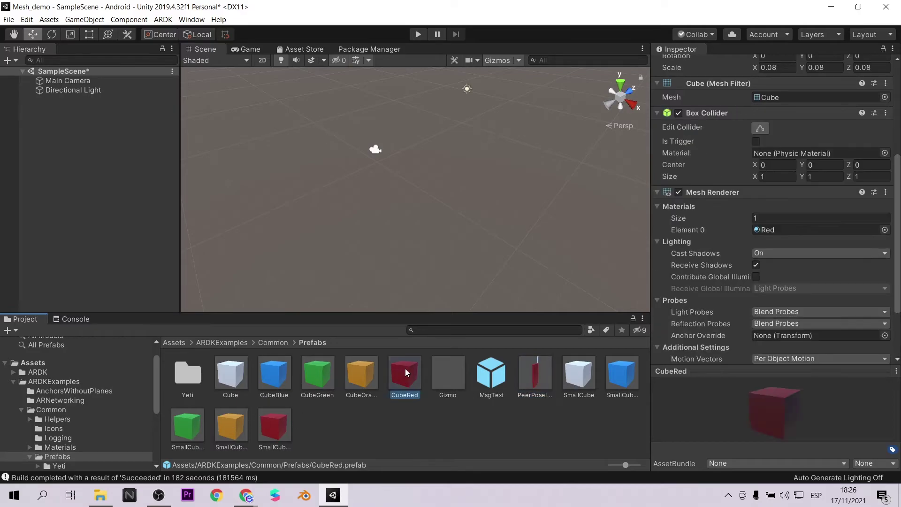
click(61, 86)
drag(410, 372, 822, 436)
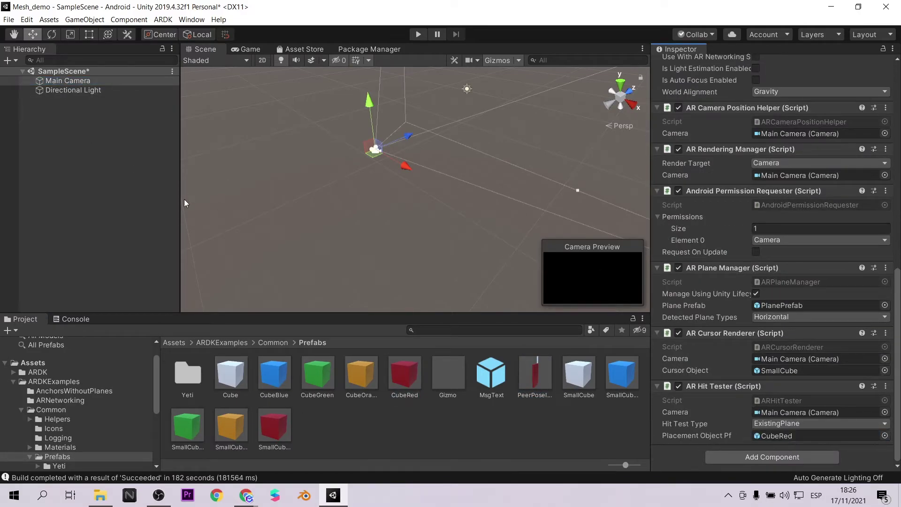
key(ctrl+s)
click(9, 19)
Step: Build and run to mesh.apk from Build Settings, overwriting the existing file
click(51, 120)
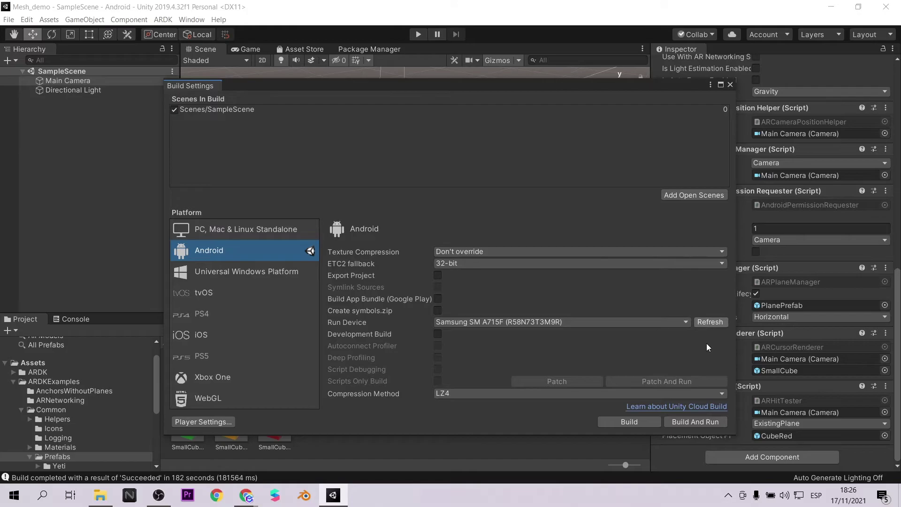
click(700, 424)
click(132, 187)
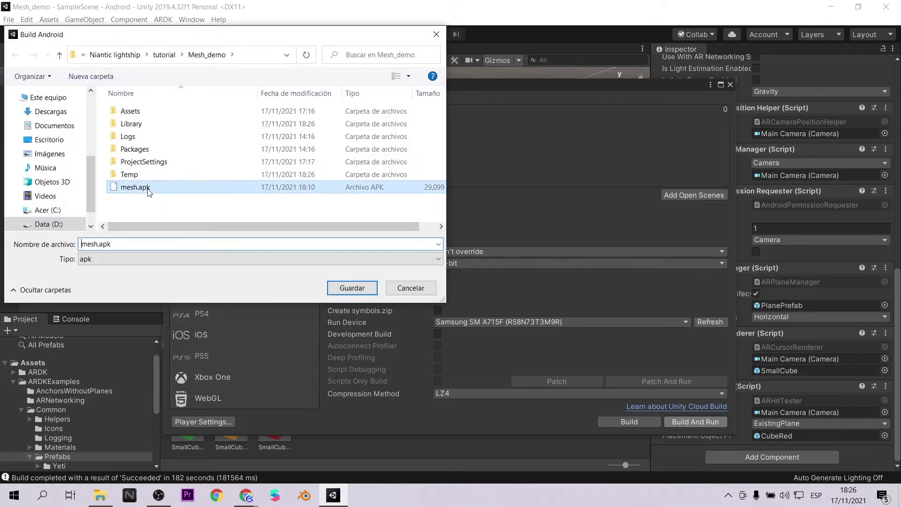
click(353, 288)
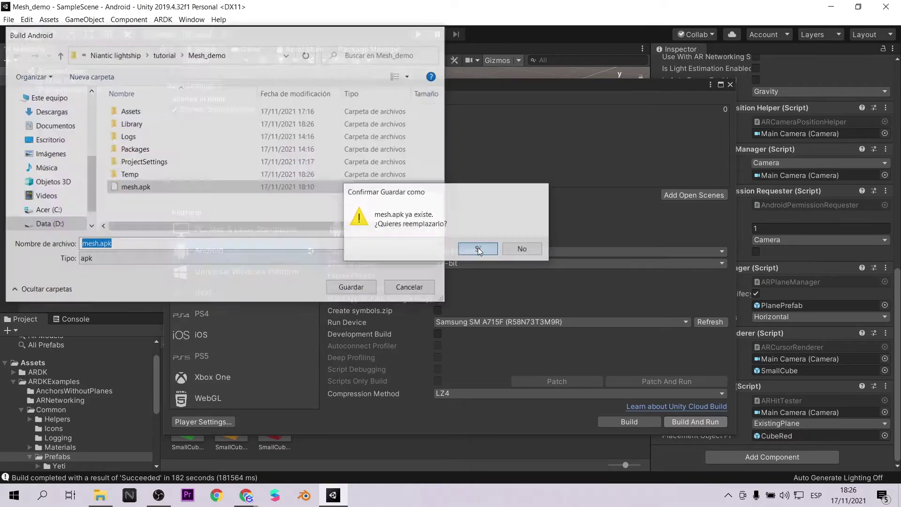
click(478, 249)
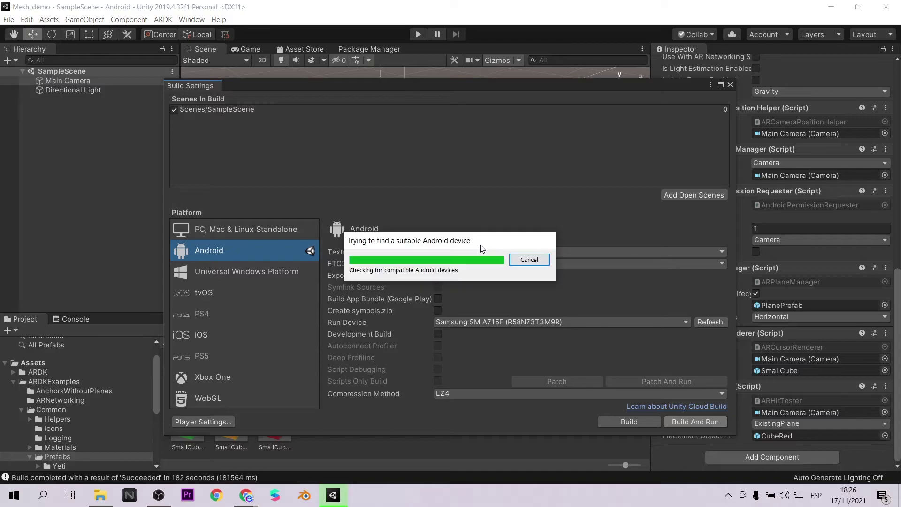